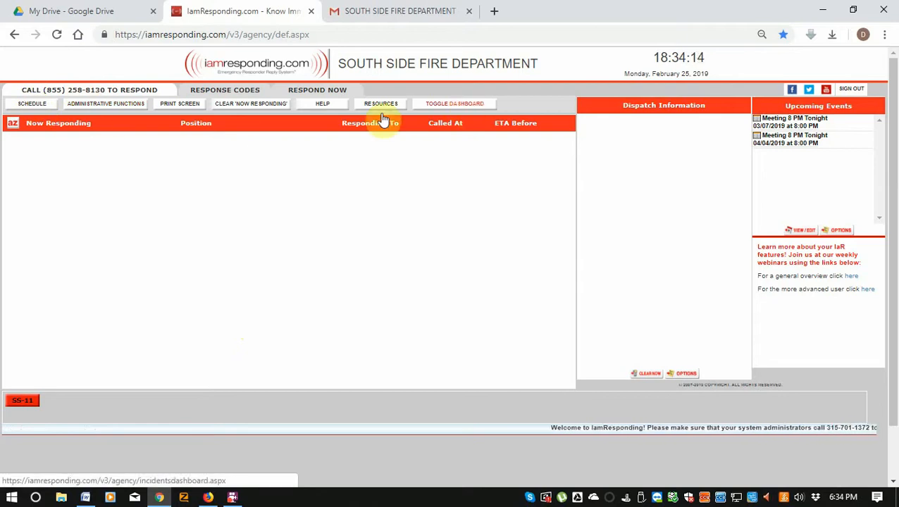
Open the incidents dashboard and display the entire shaded geofence north of Bridgetown on the map.
click(446, 110)
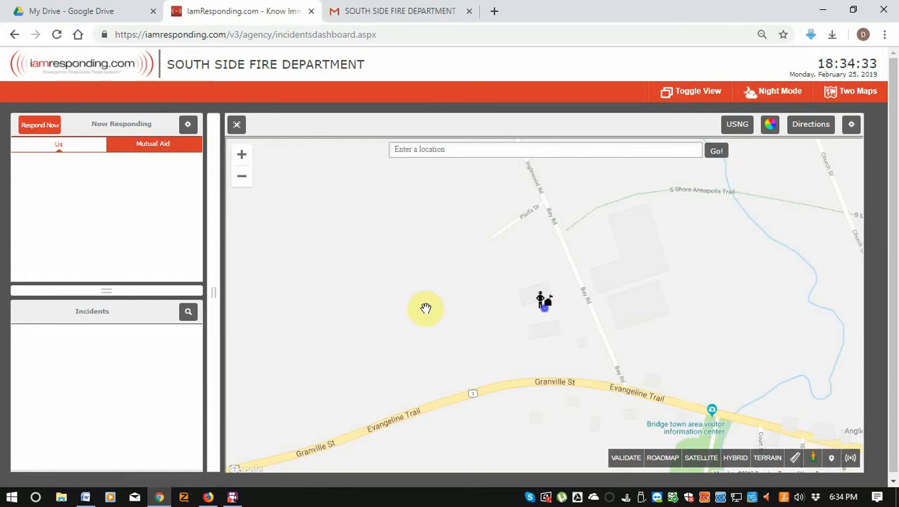
scroll(426, 308, down, 2)
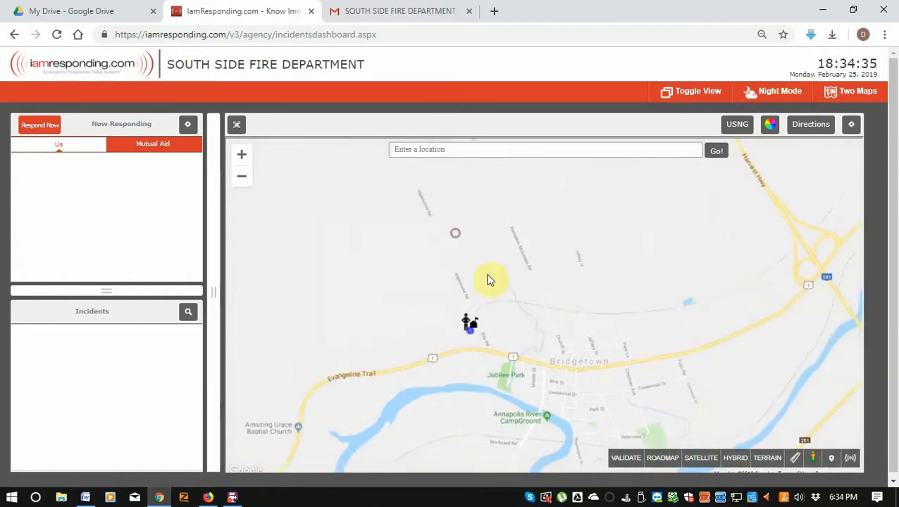
drag(491, 280, 513, 299)
drag(492, 212, 556, 298)
scroll(555, 298, down, 1)
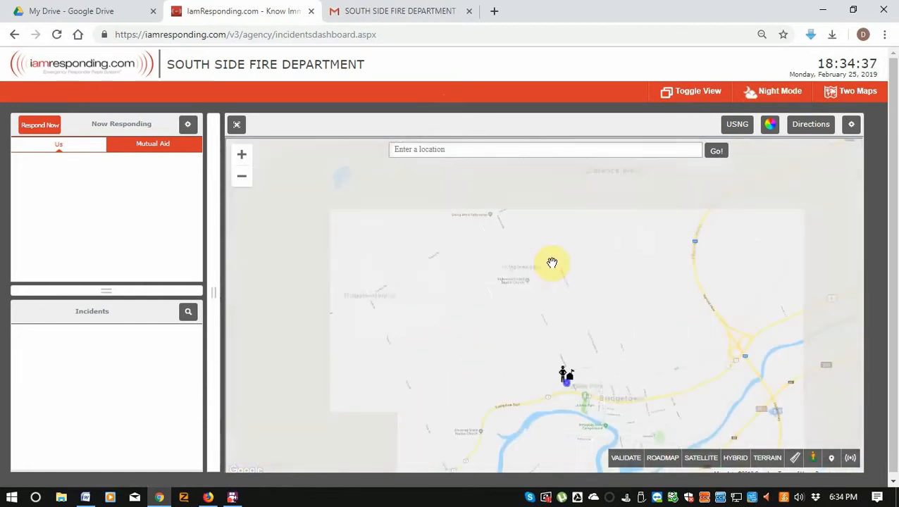
drag(553, 260, 615, 348)
drag(625, 219, 669, 310)
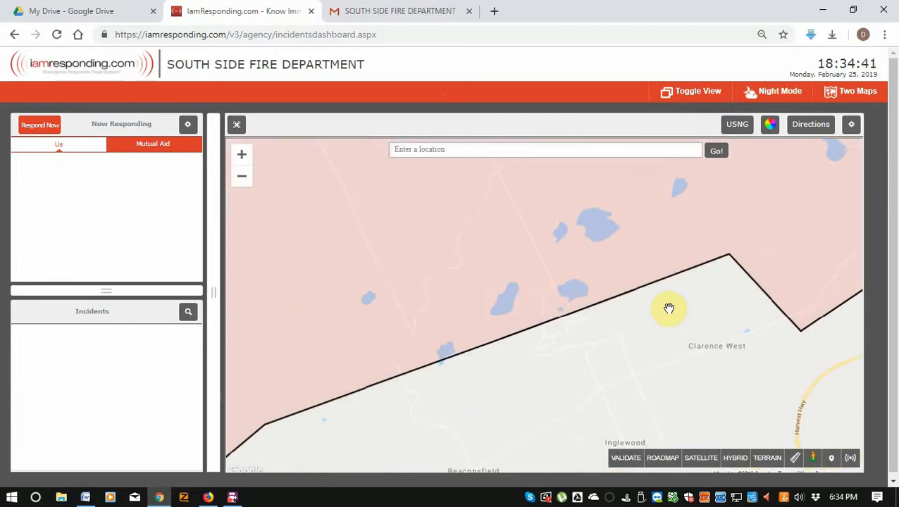
scroll(669, 308, down, 2)
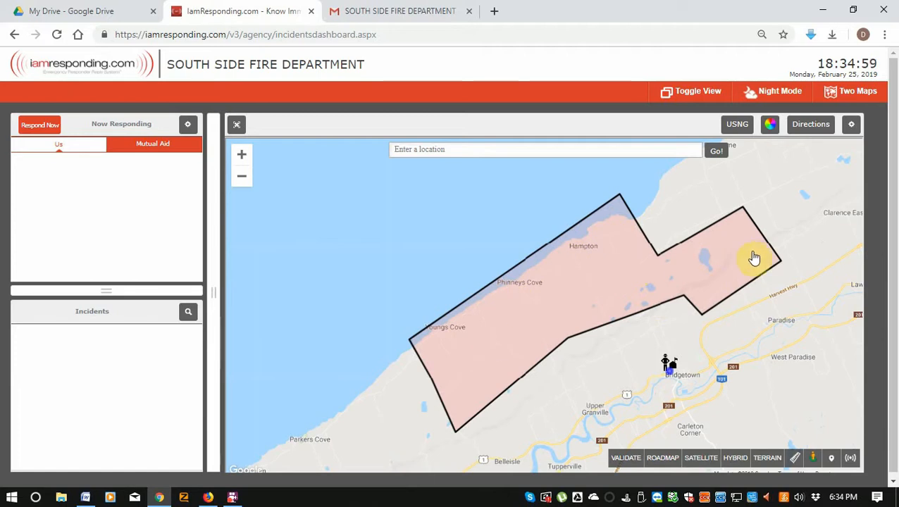
Plot the route from the station to "hampton mountain rd" on the map.
click(482, 146)
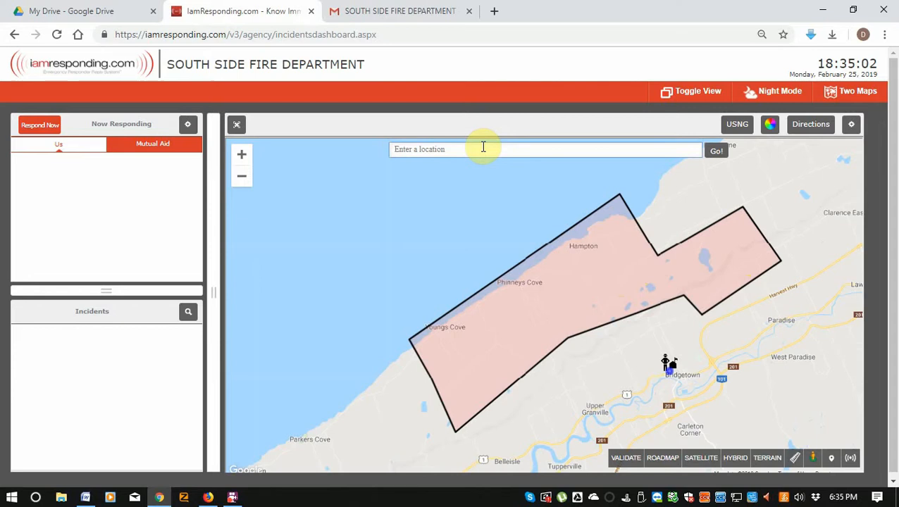
text(hampton mountain r)
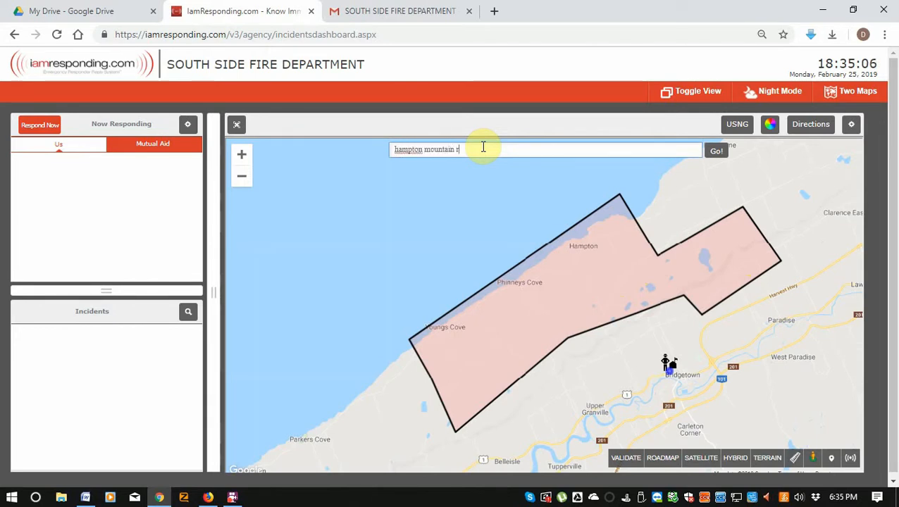
text(d)
click(720, 154)
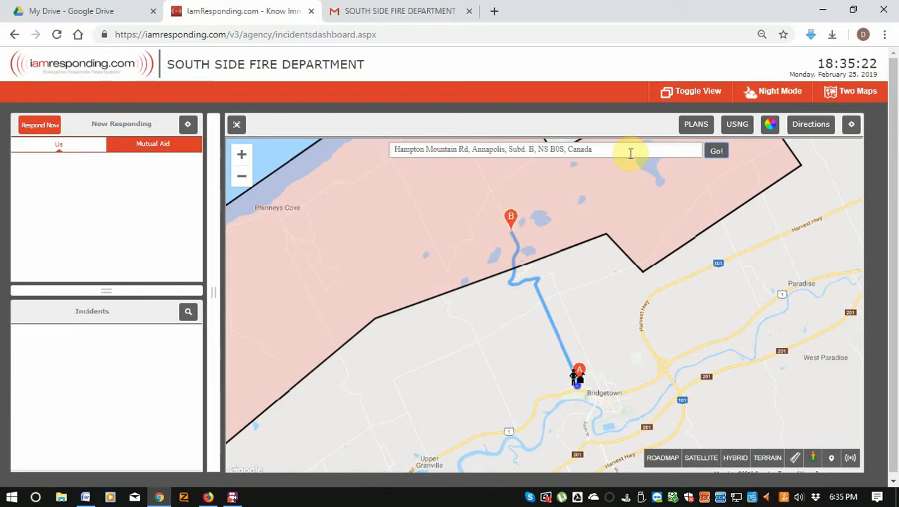
Clear the plotted route and map the route to "hampton mountain rd" again.
drag(628, 152, 310, 136)
key(BackSpace)
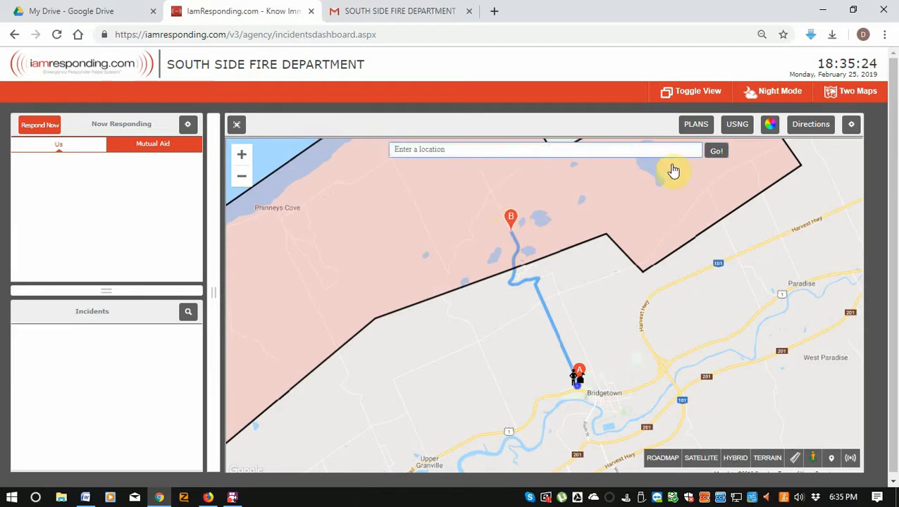
click(715, 151)
click(608, 148)
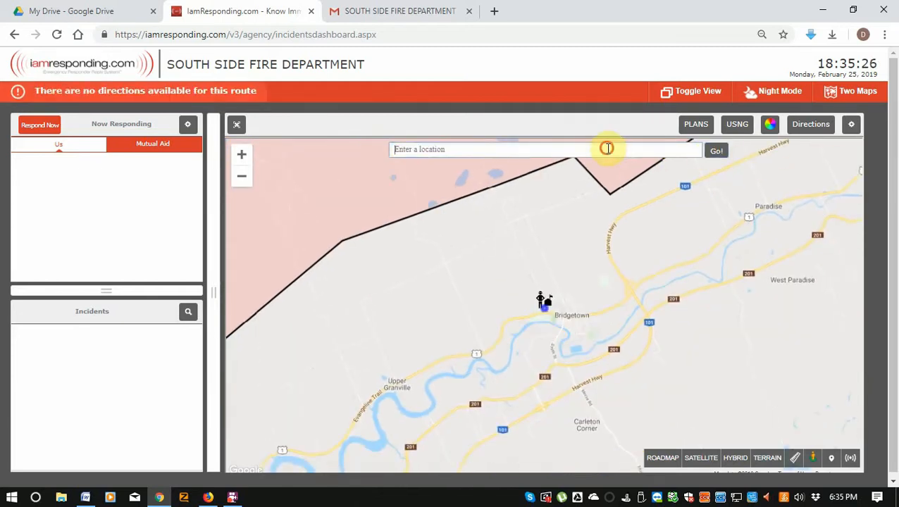
text(hamp)
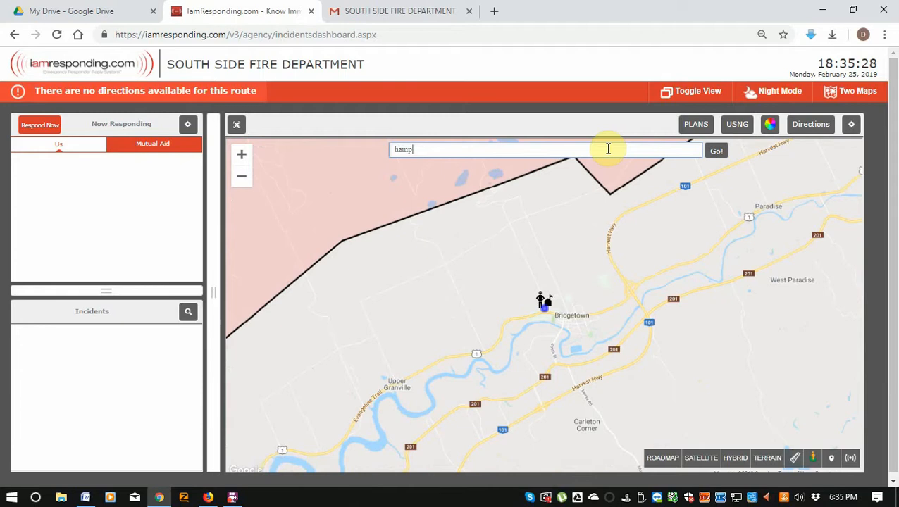
text(ton mountain rd)
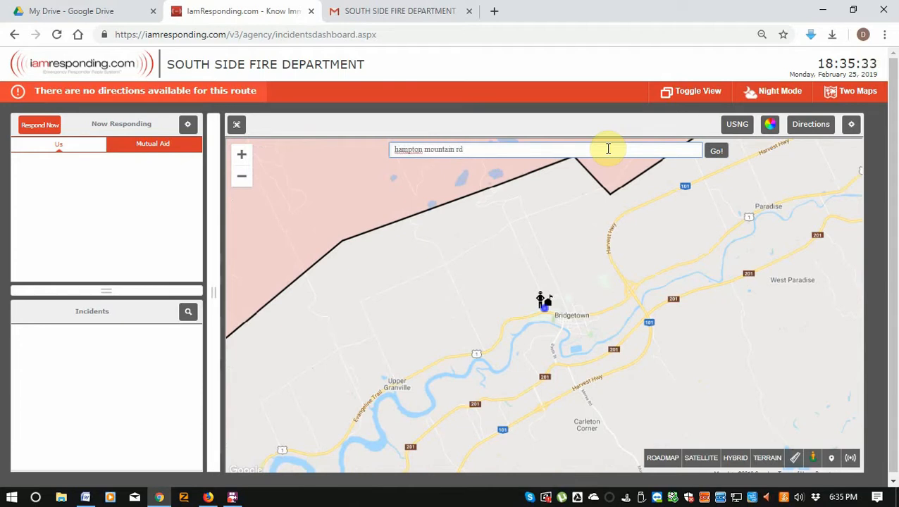
click(713, 153)
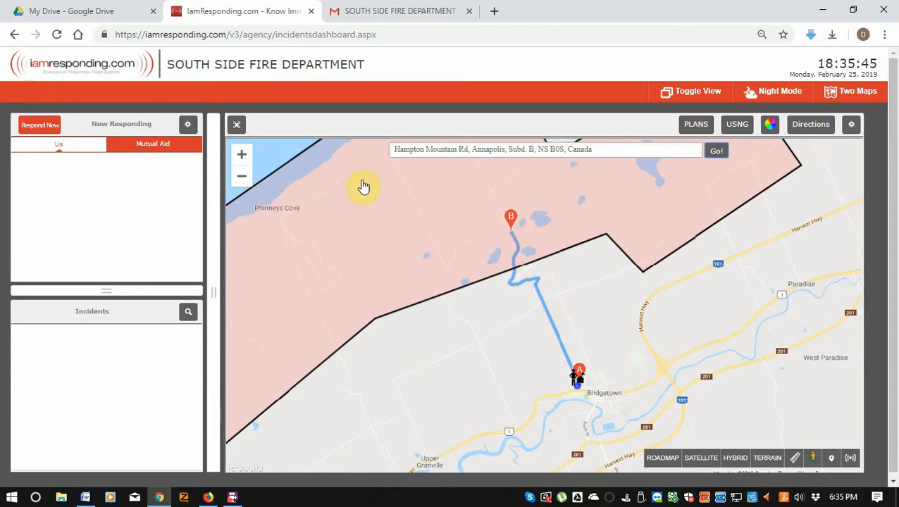
Read the CONSIDER PORT LORNE TANKER document in the geofence's plans and close it along with the document list.
click(707, 134)
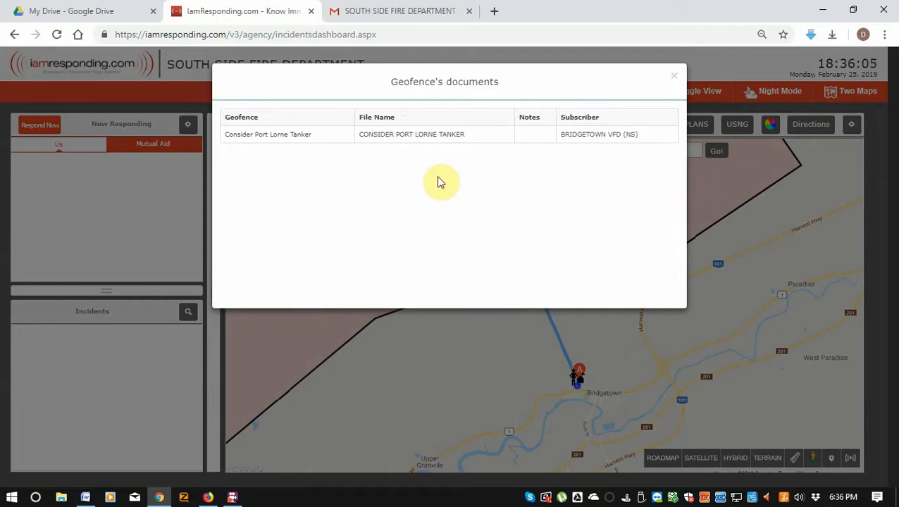
click(431, 134)
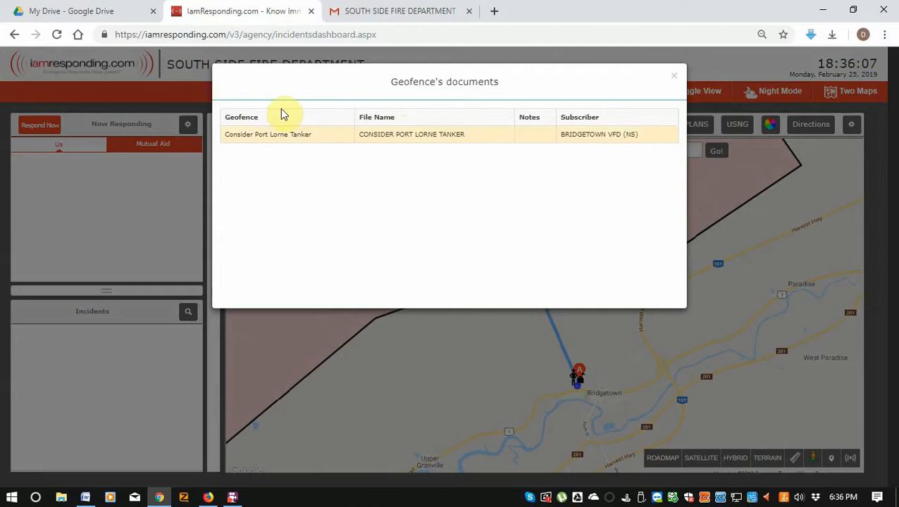
scroll(325, 212, down, 5)
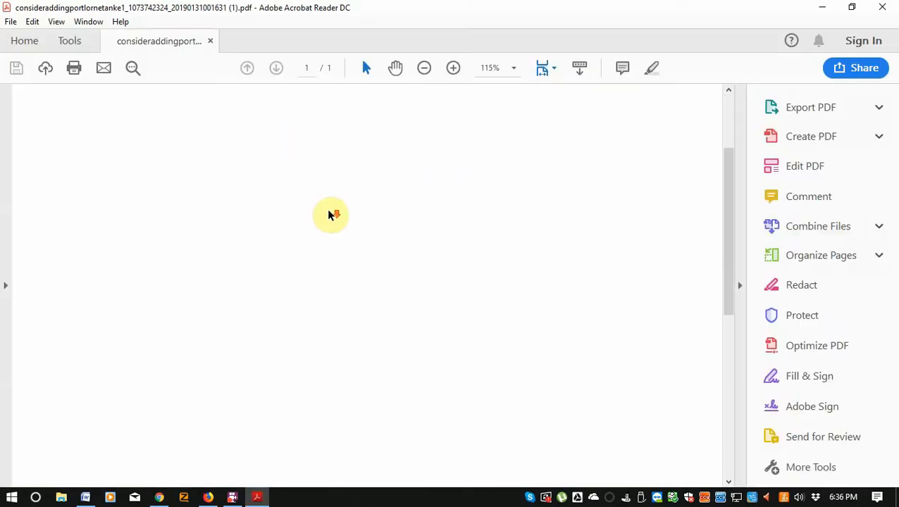
scroll(328, 215, up, 5)
drag(262, 175, 592, 199)
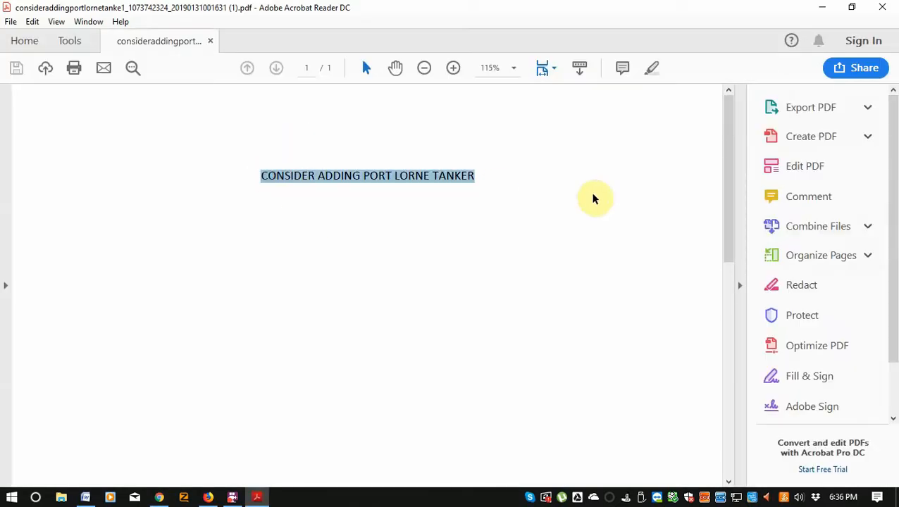
click(530, 200)
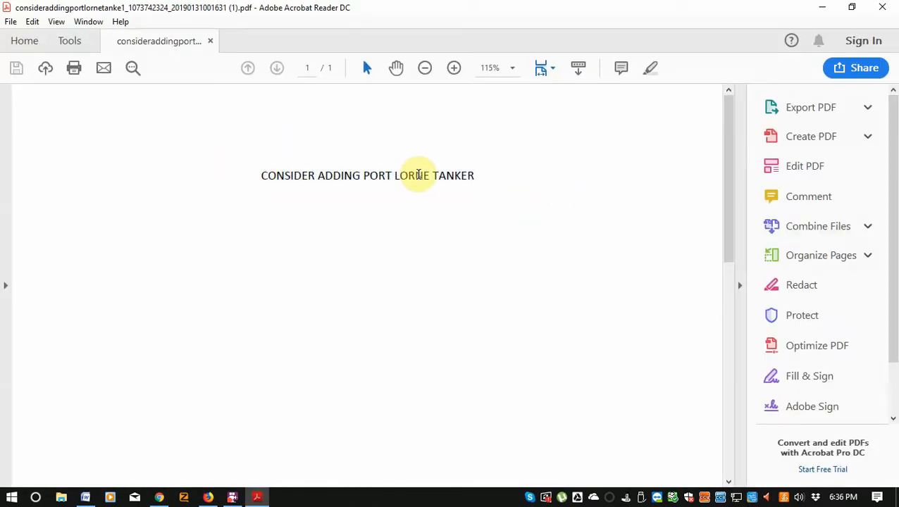
click(418, 175)
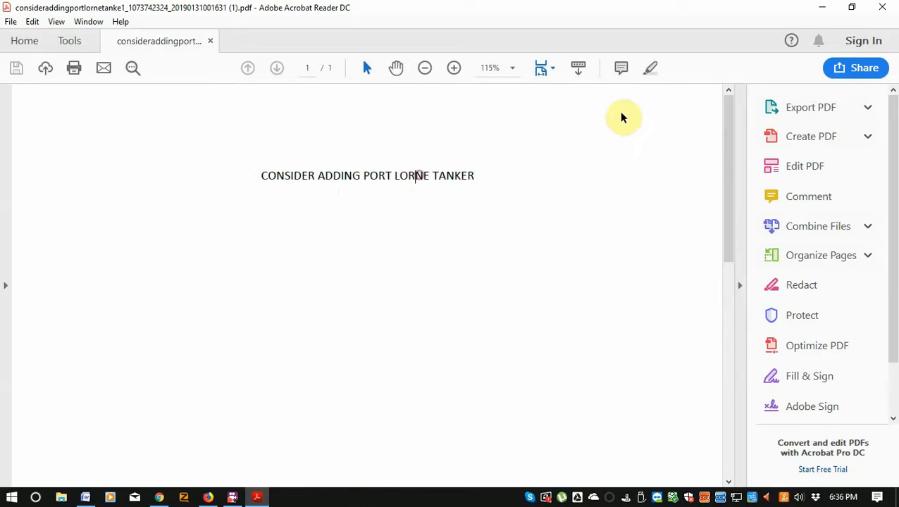
click(889, 12)
click(674, 75)
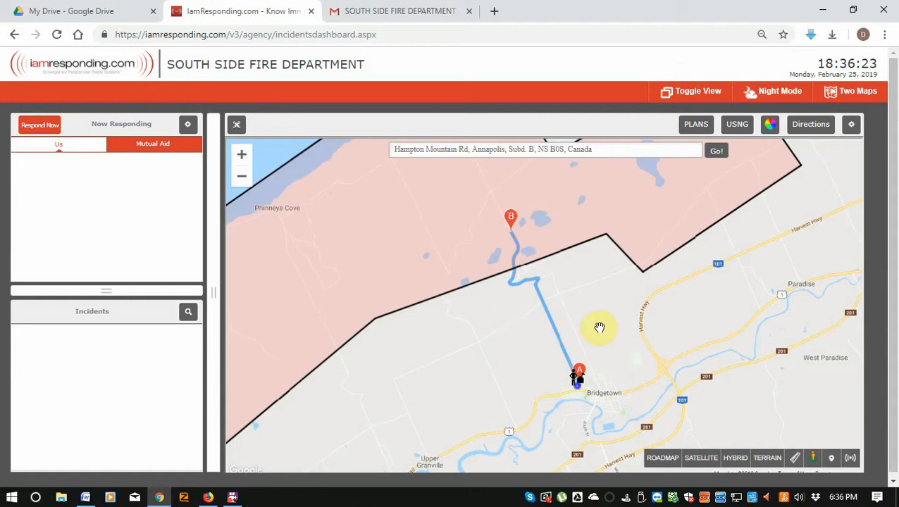
Clear the Hampton Mountain Rd destination and remove its route from the map.
scroll(599, 328, down, 1)
drag(615, 150, 255, 103)
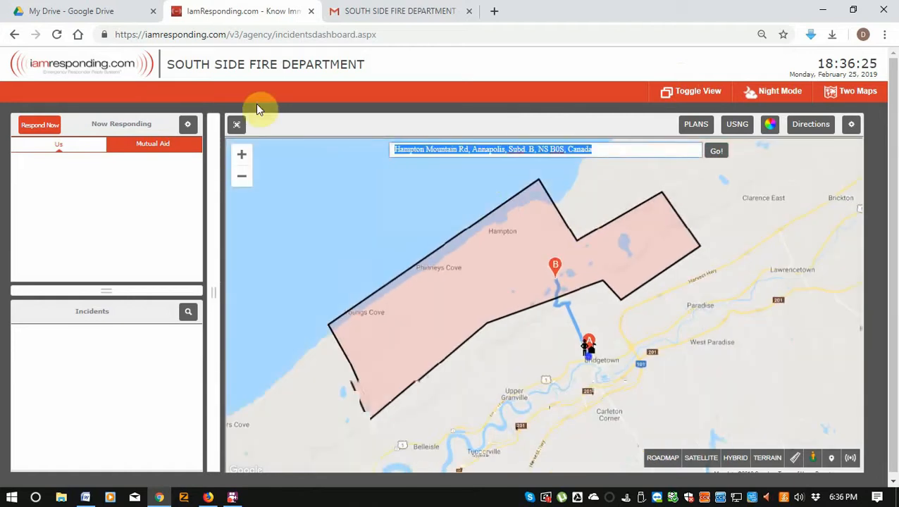
key(BackSpace)
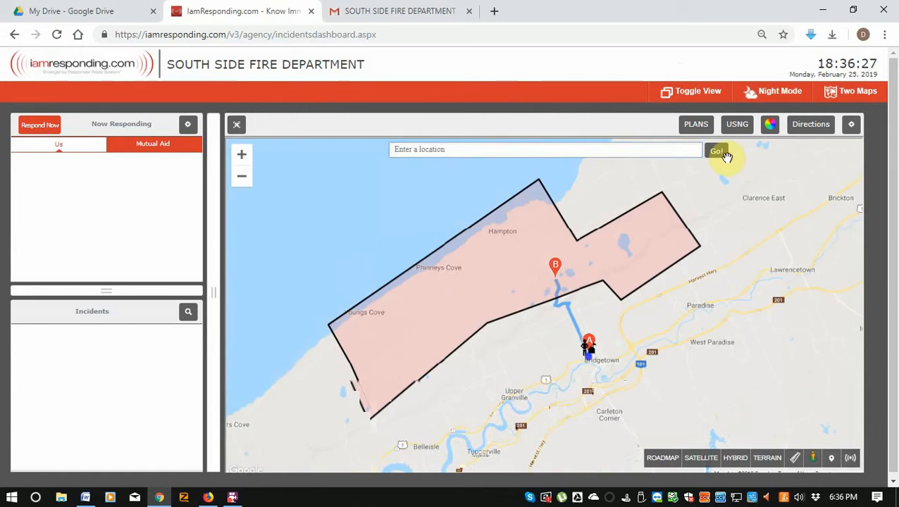
click(717, 155)
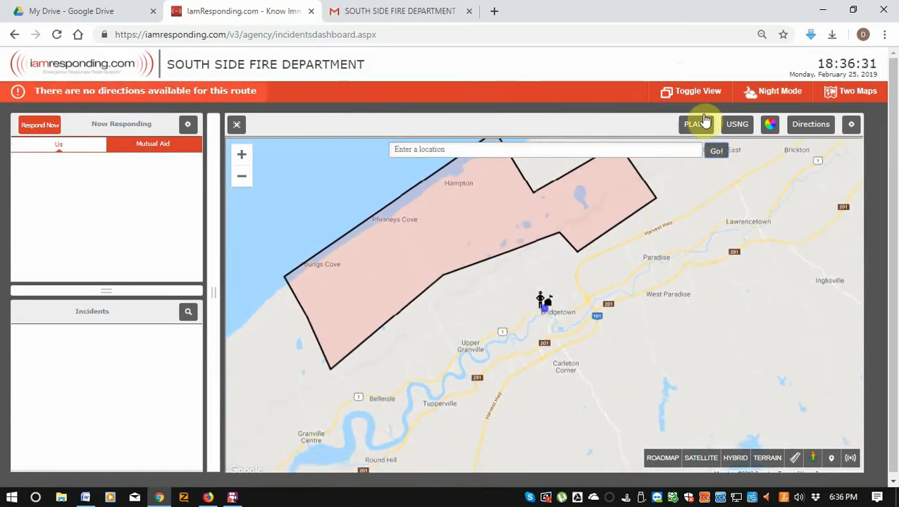
click(700, 124)
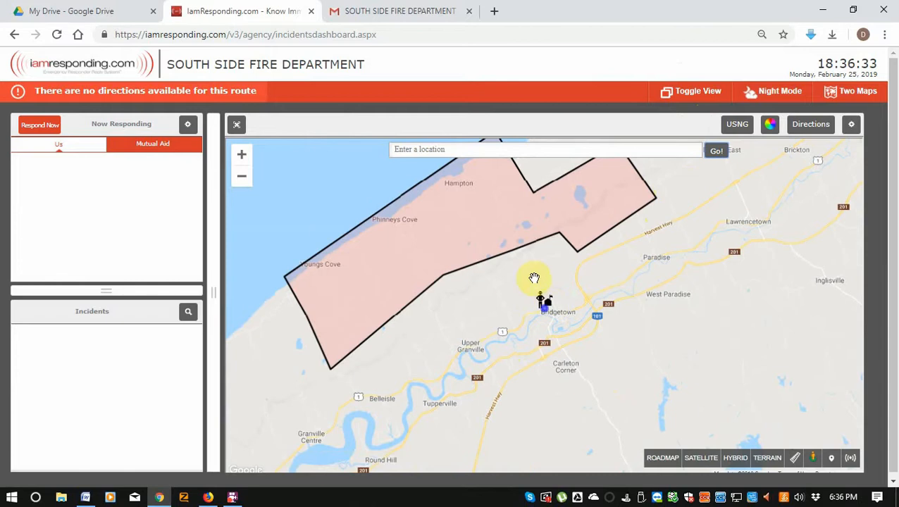
Switch the map to satellite imagery and show the row-housing complex in Bridgetown up close.
scroll(546, 280, up, 2)
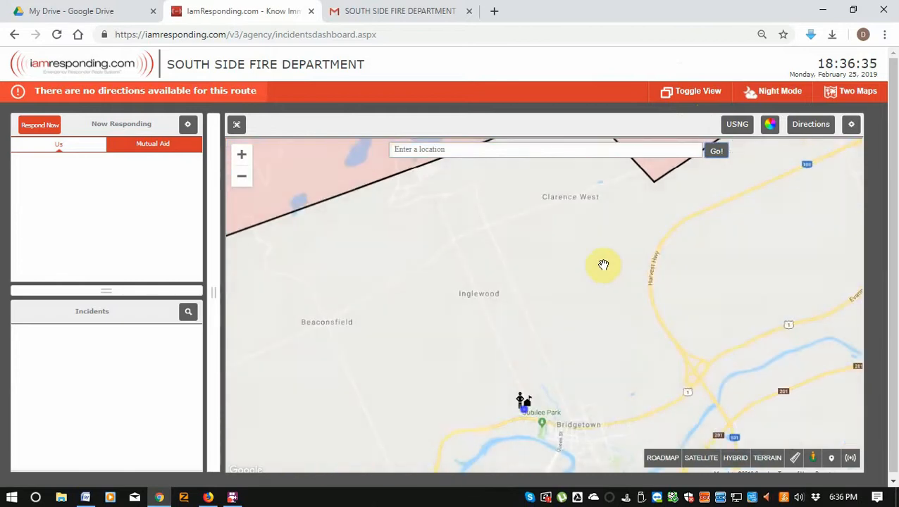
click(696, 471)
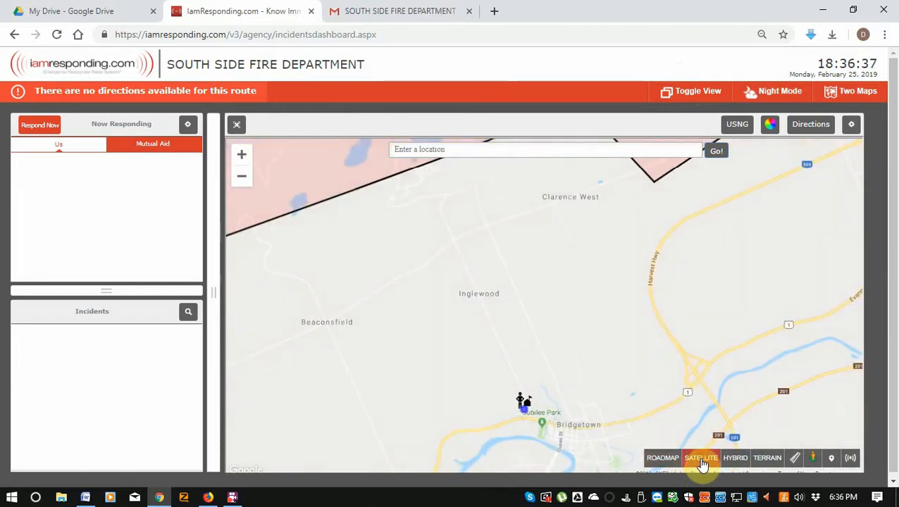
scroll(538, 310, up, 3)
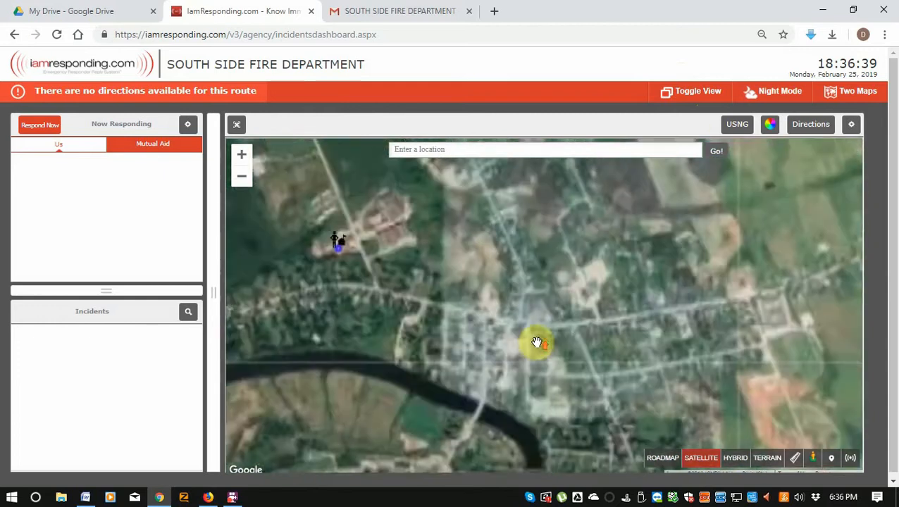
scroll(536, 343, up, 1)
drag(545, 314, 521, 261)
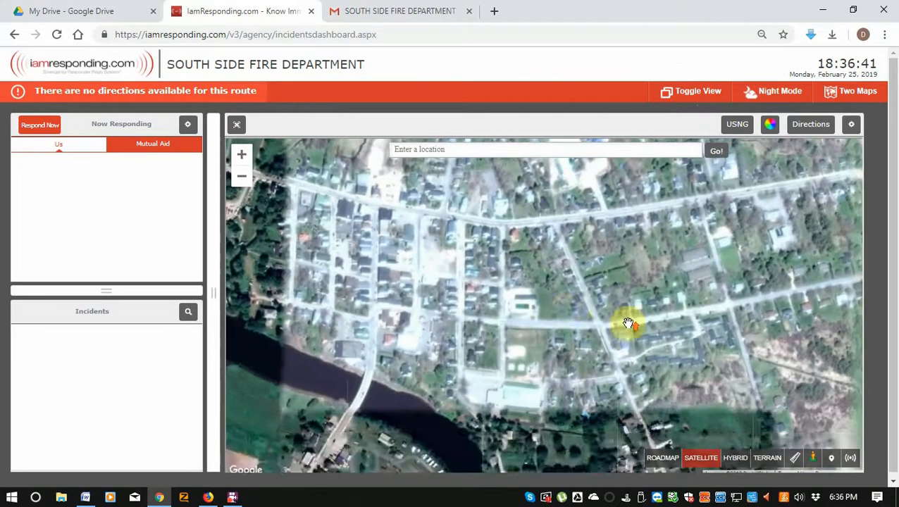
scroll(626, 323, up, 1)
drag(754, 388, 602, 322)
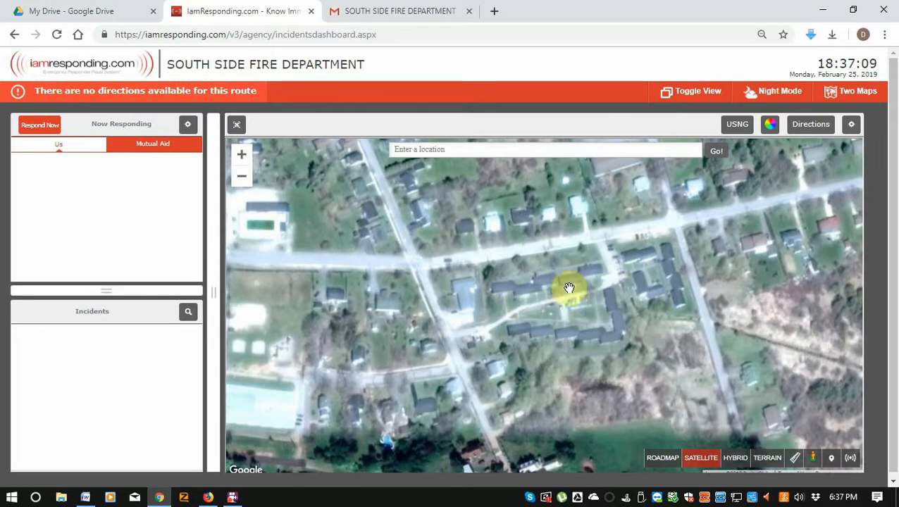
scroll(533, 317, up, 1)
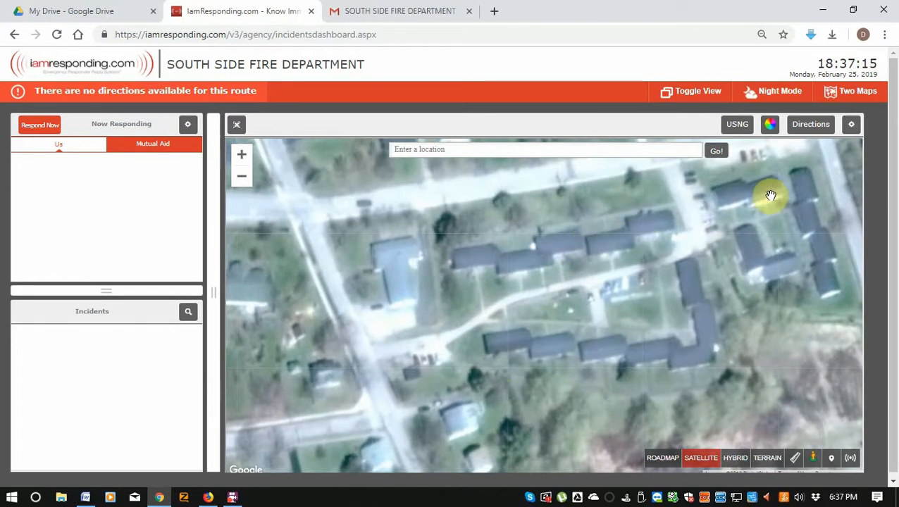
scroll(791, 302, down, 1)
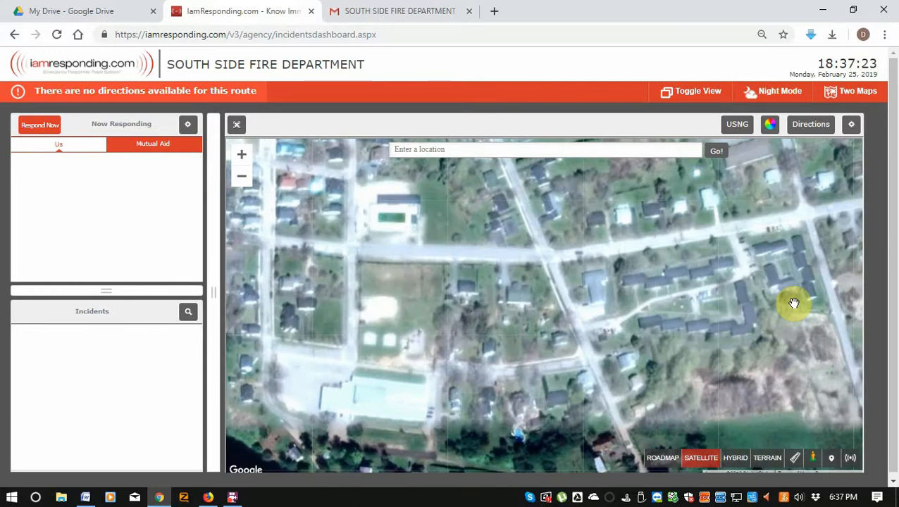
drag(764, 343, 655, 343)
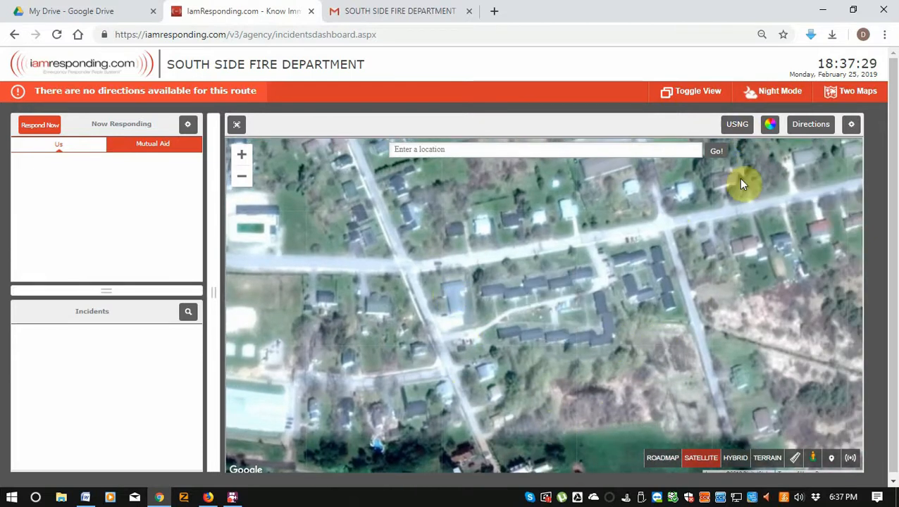
Open the marker data form for a point on the row-housing complex and close it without saving.
drag(558, 313, 561, 269)
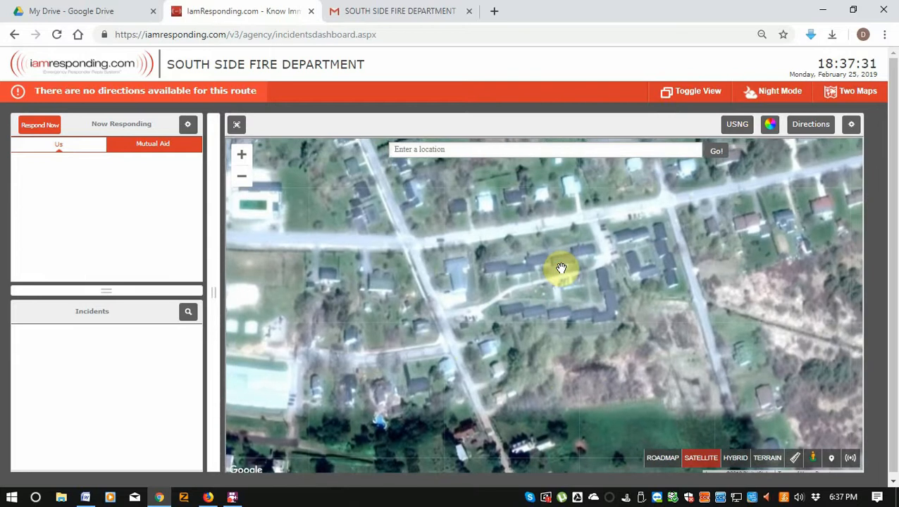
click(560, 268)
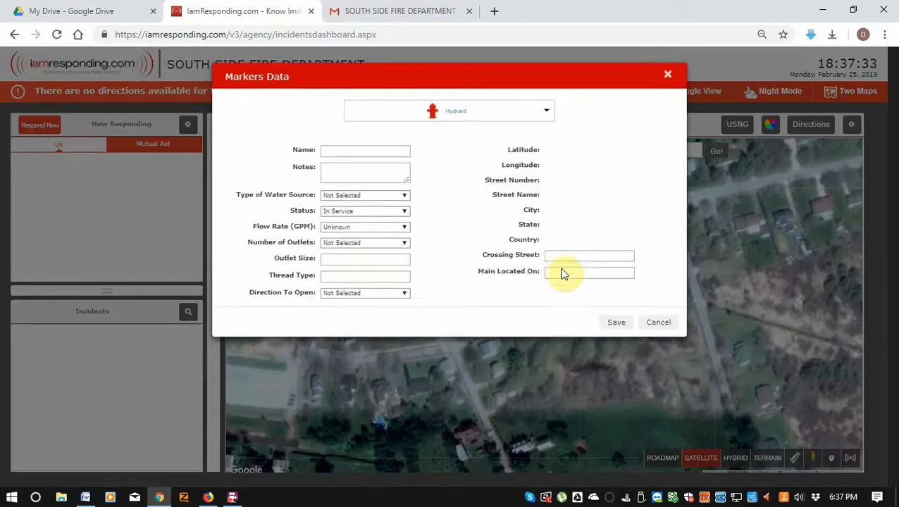
click(666, 75)
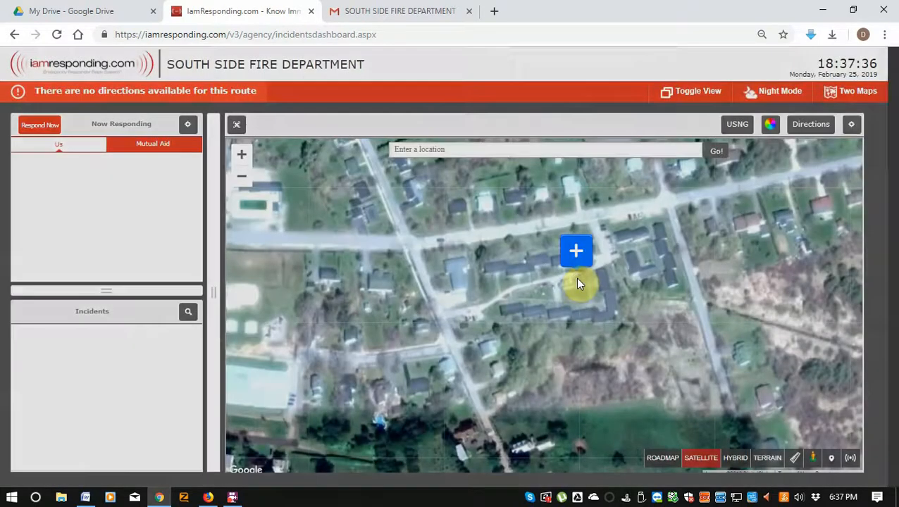
Open the marker data form for the row-housing complex on Murphy Lane and set the marker type to Geofences.
click(577, 281)
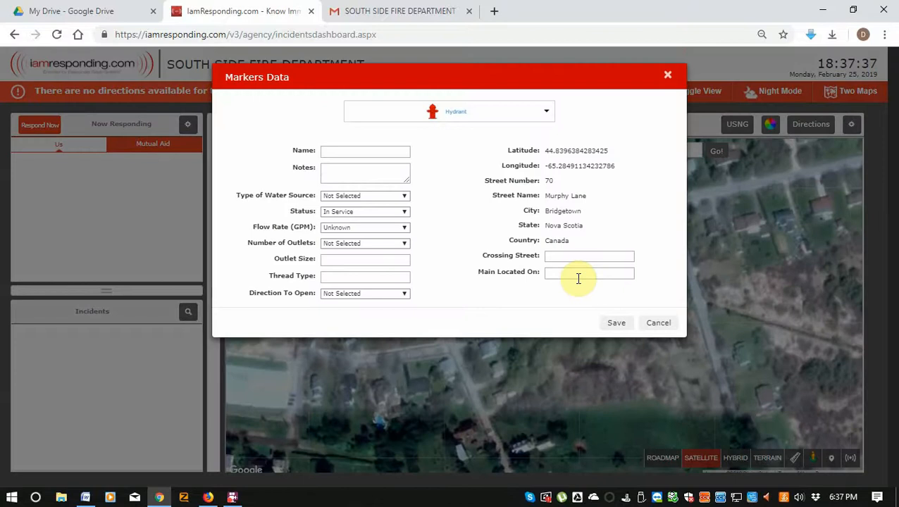
click(482, 113)
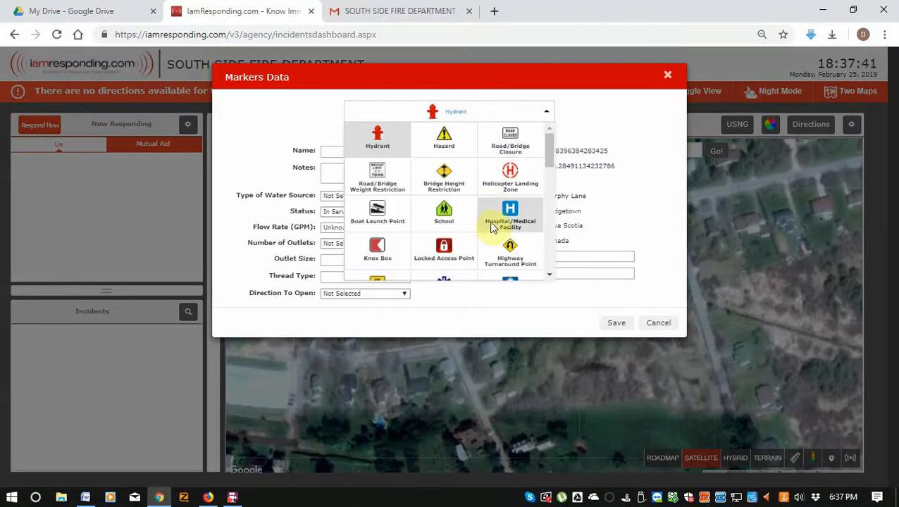
scroll(492, 226, down, 3)
scroll(491, 225, down, 5)
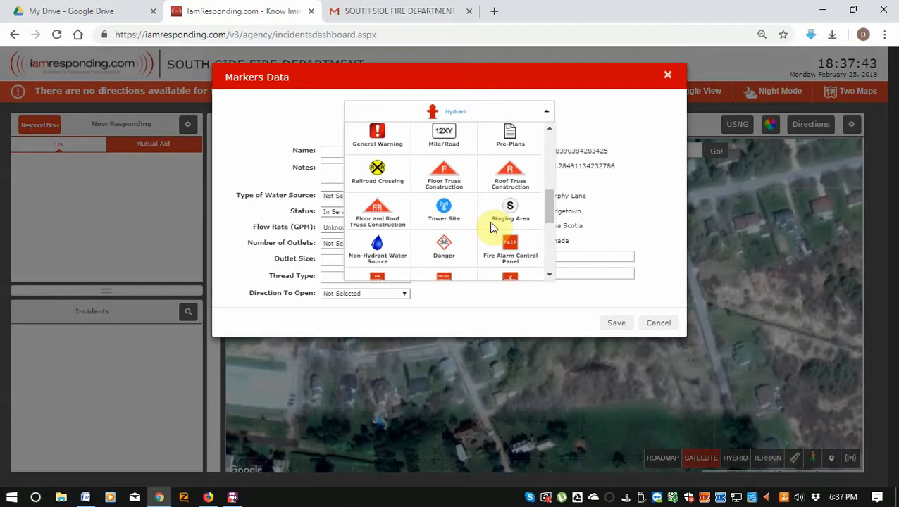
scroll(491, 226, down, 5)
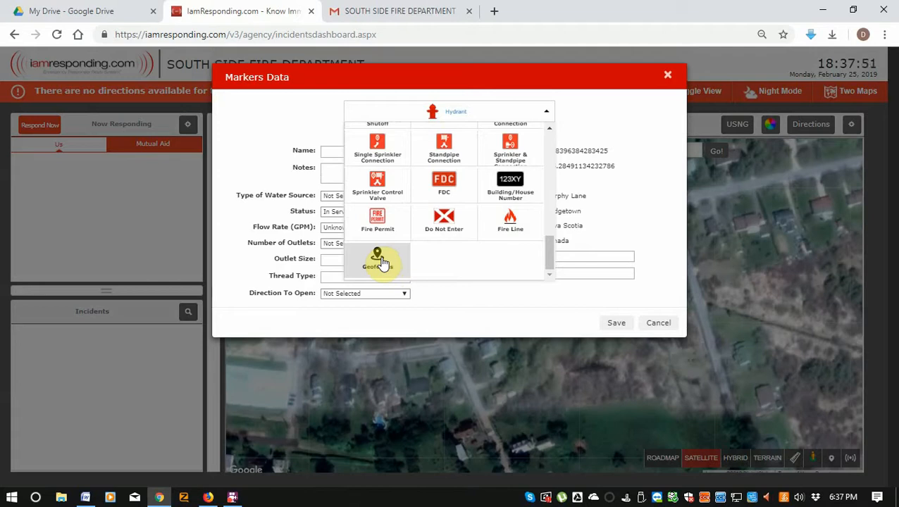
click(381, 262)
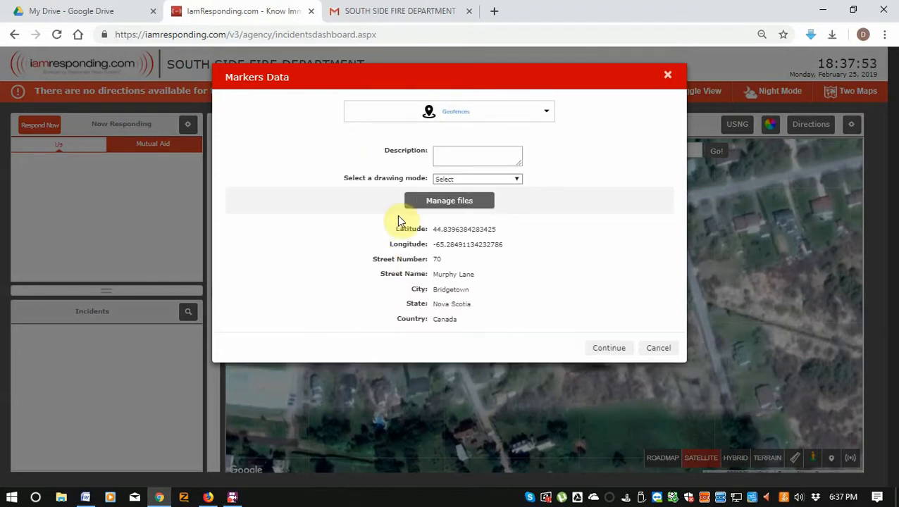
Describe the geofence as "Seniors Complex" and set its drawing mode to Polygon.
click(456, 164)
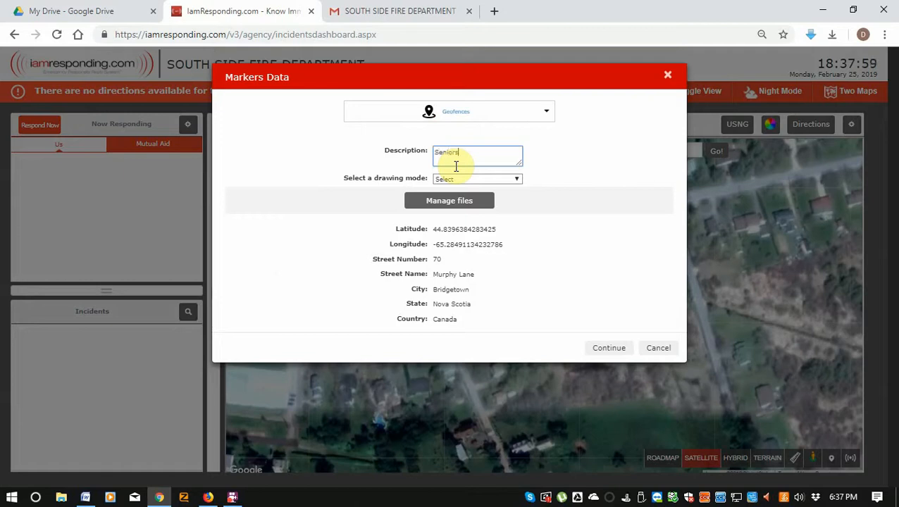
text(Seniors Complex)
click(450, 180)
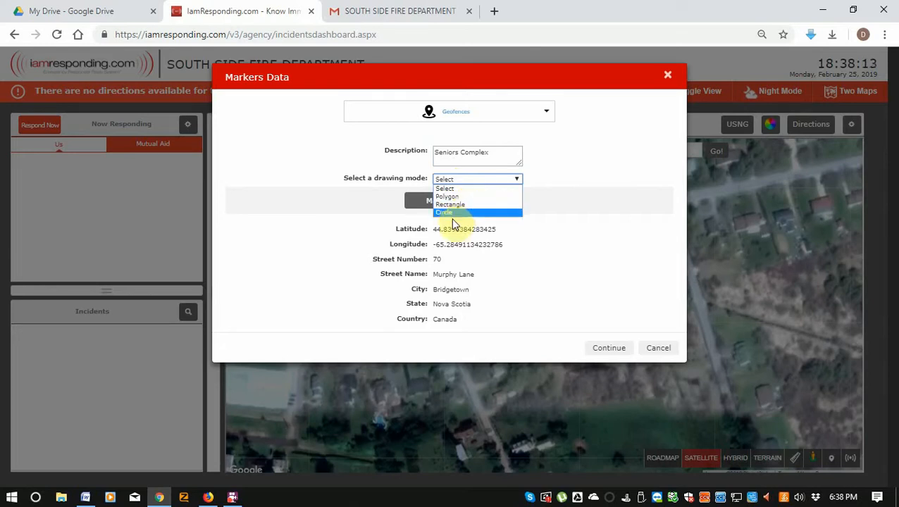
click(457, 197)
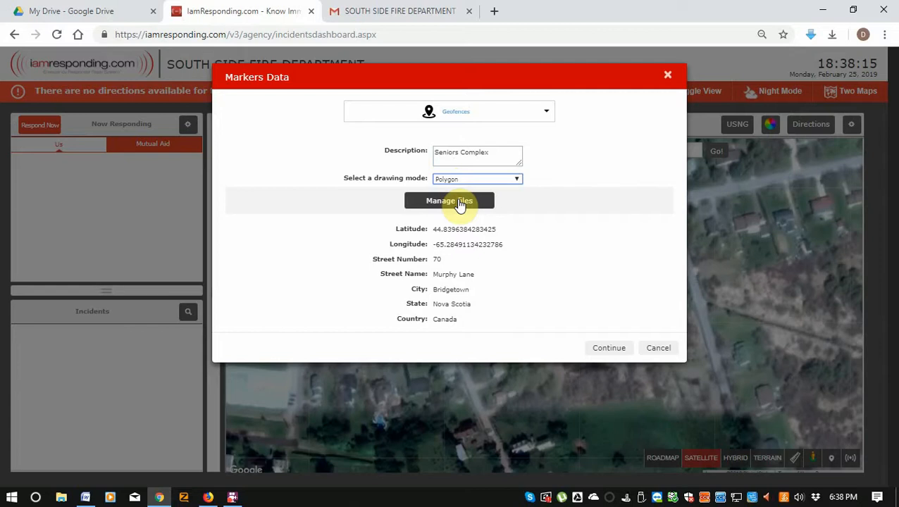
Choose the letterhead2 image from the Desktop as the file to attach to the geofence.
click(460, 203)
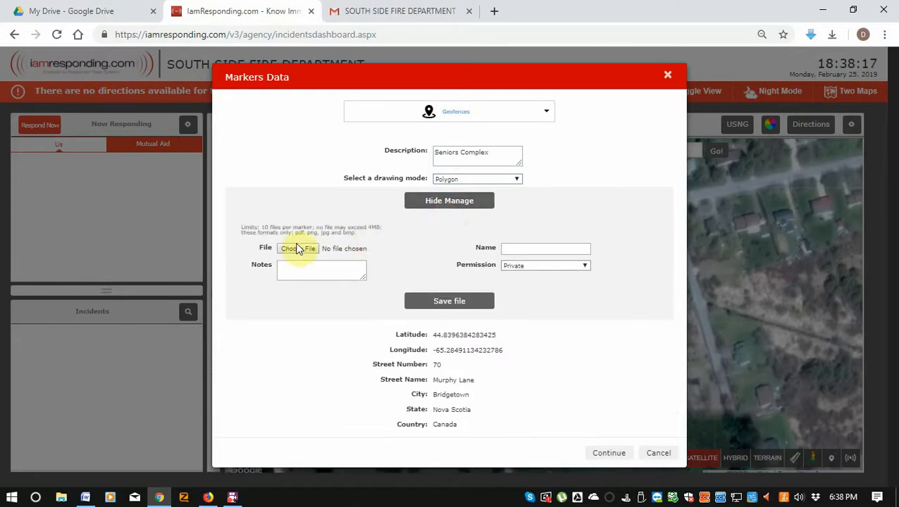
click(296, 249)
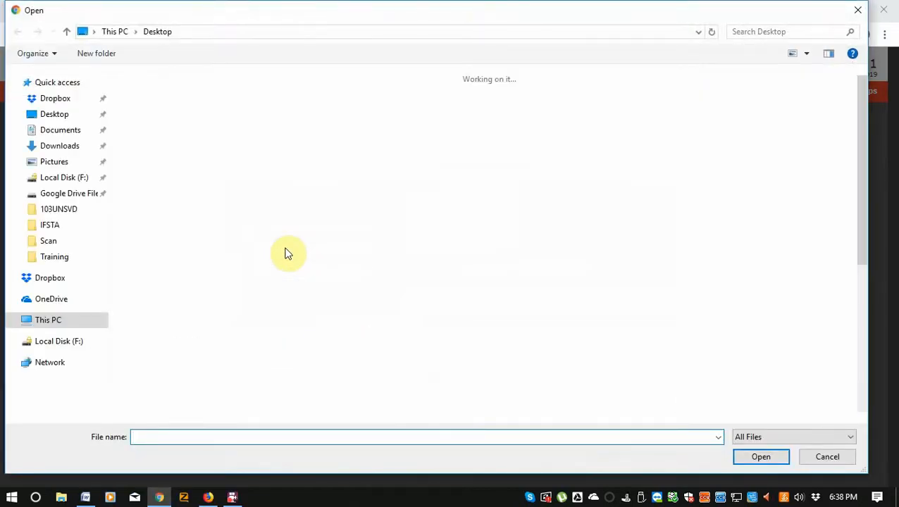
scroll(574, 247, down, 3)
scroll(574, 247, up, 3)
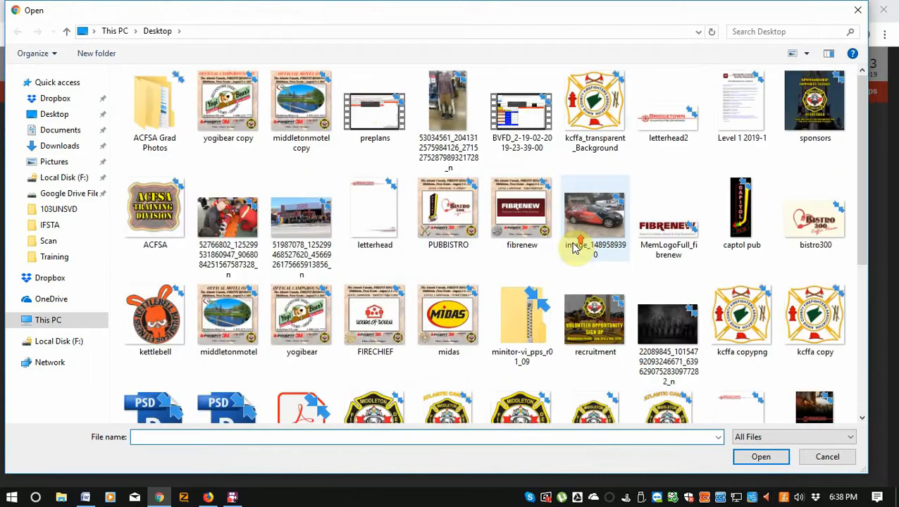
double_click(639, 90)
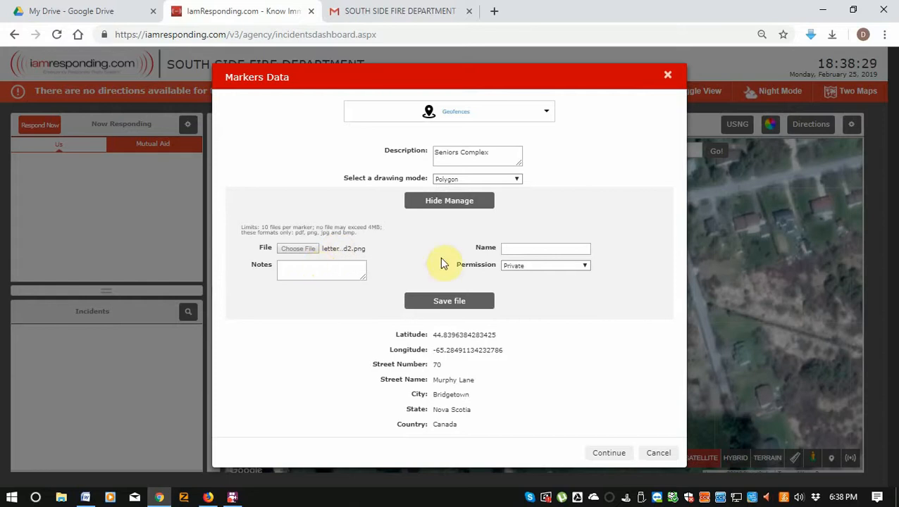
Name the attached file "Preplan", set its permission to Private and save it to the geofence.
click(527, 250)
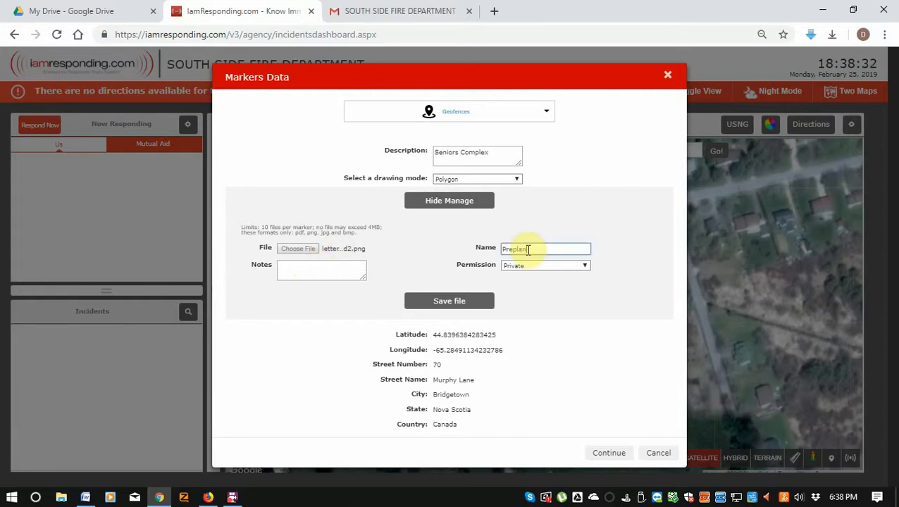
click(584, 265)
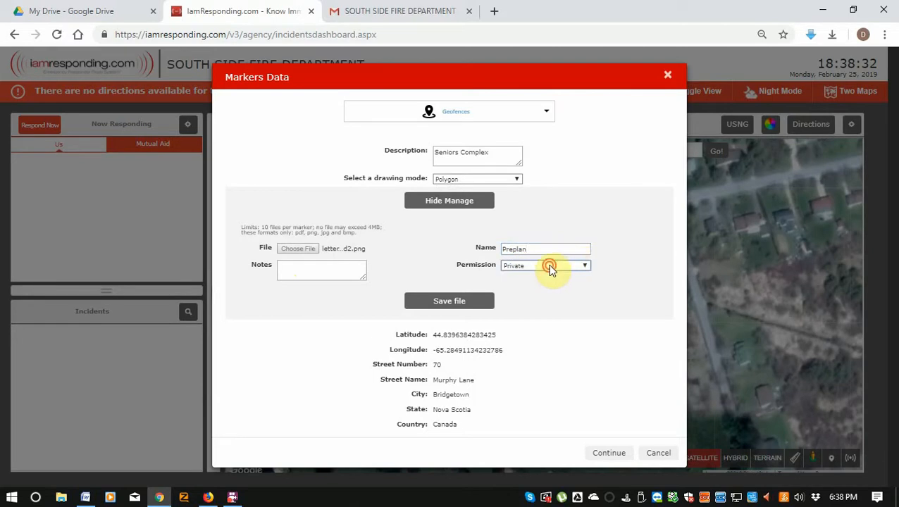
click(584, 266)
click(585, 266)
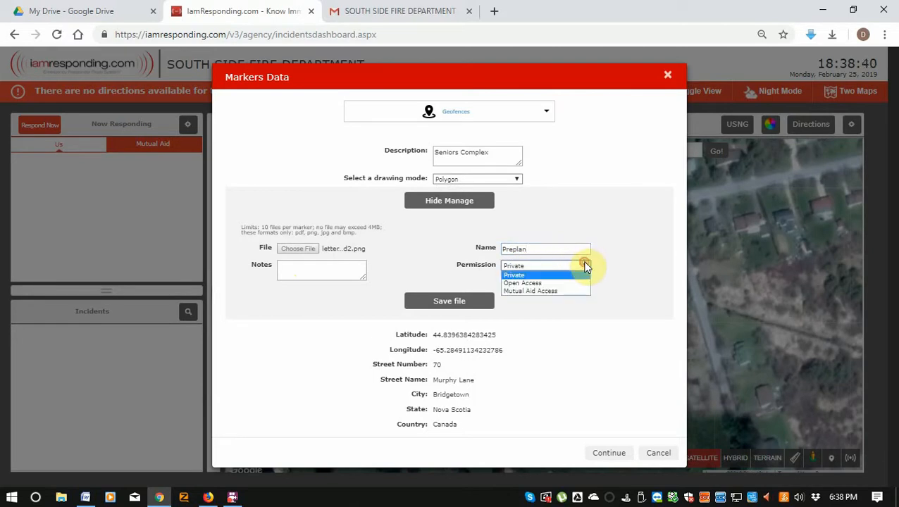
click(544, 278)
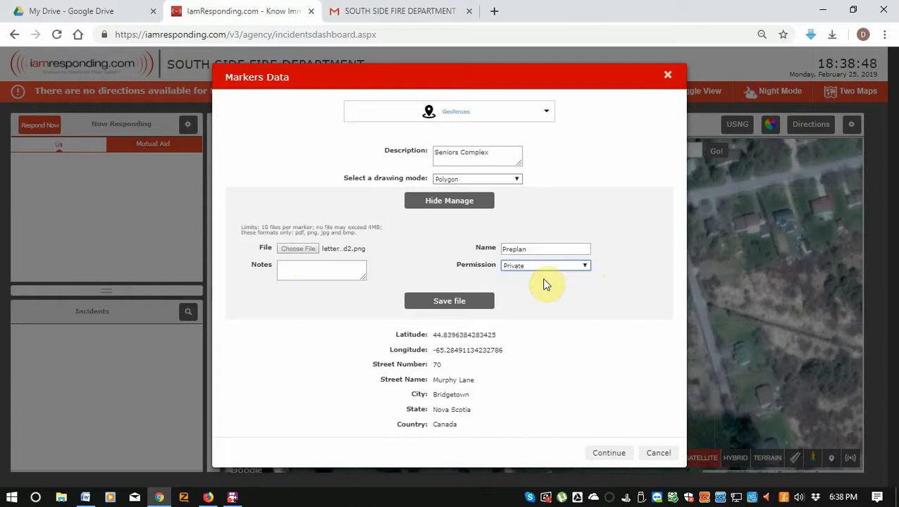
click(449, 303)
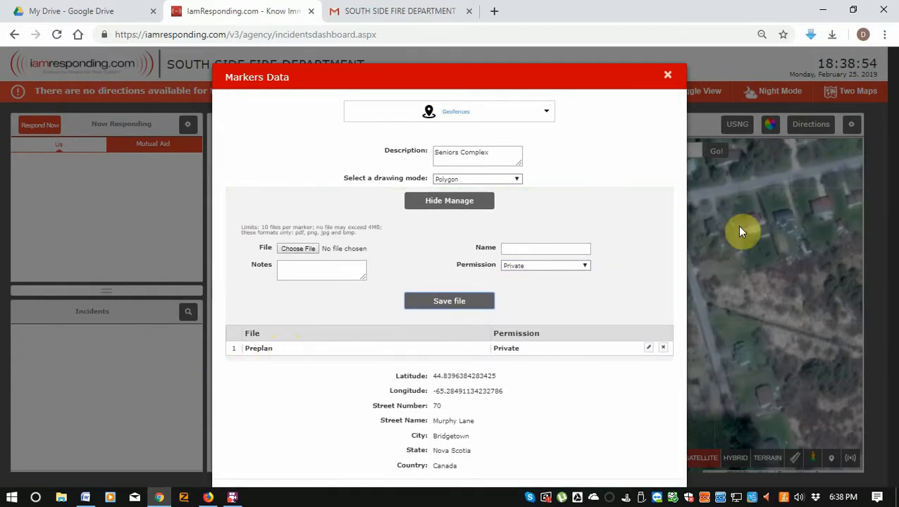
Continue to the map, outline the whole row-housing complex and its entrance lane with a closed polygon, and save the geofence.
key(ctrl+minus)
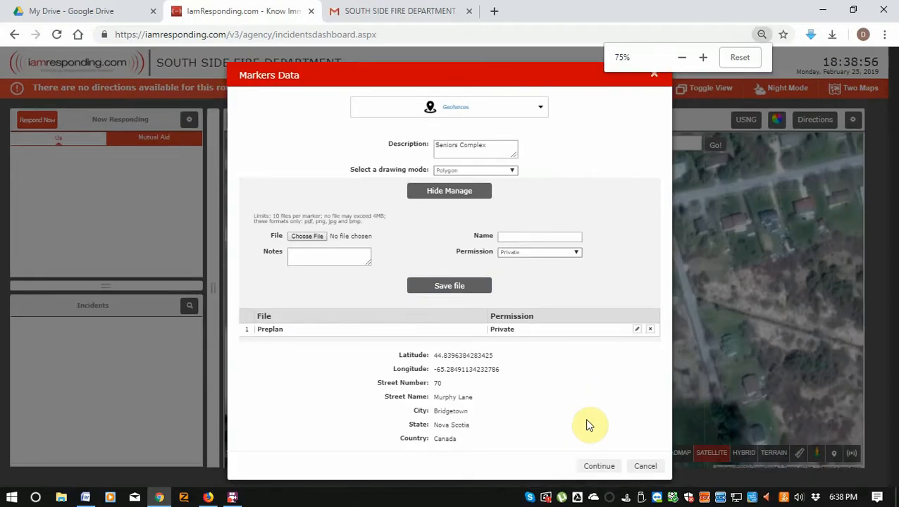
click(599, 467)
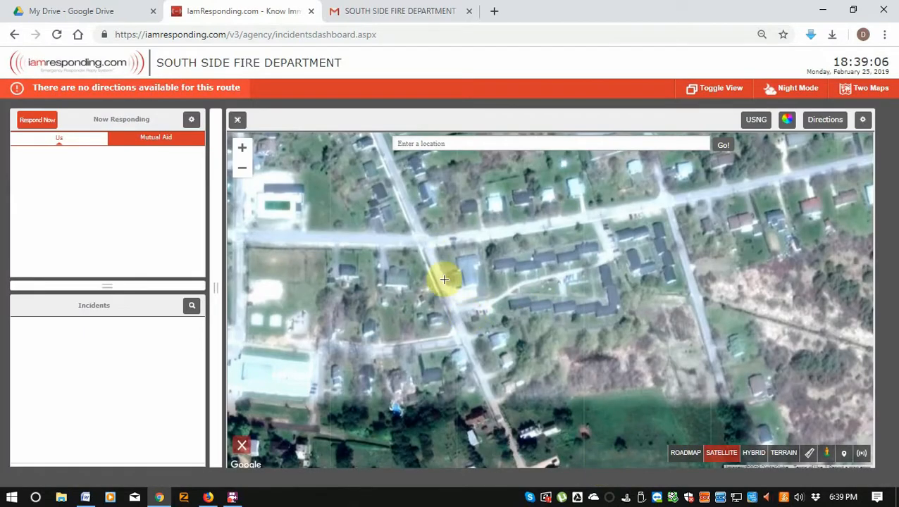
drag(450, 293, 463, 331)
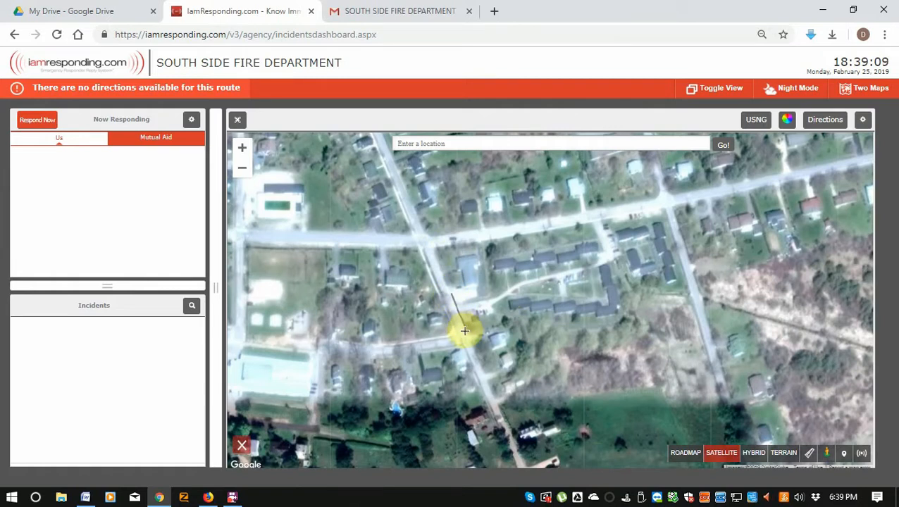
click(505, 318)
click(612, 328)
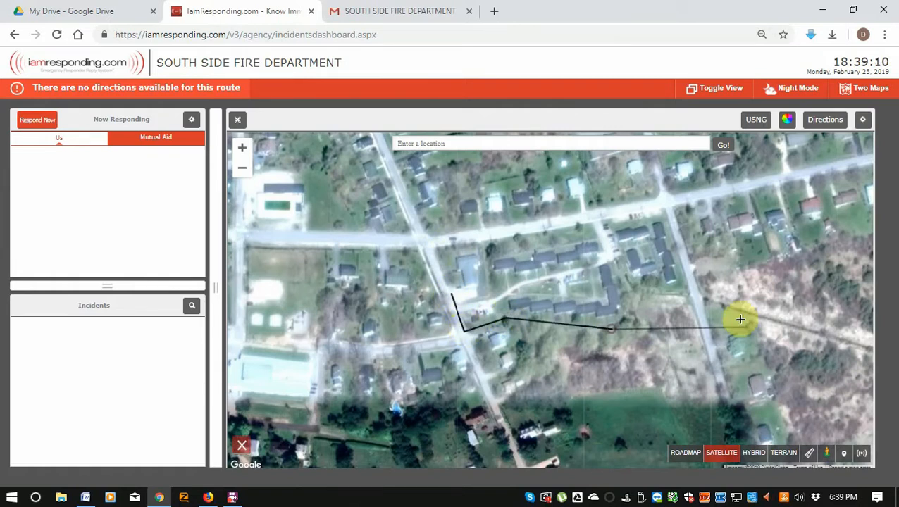
click(690, 303)
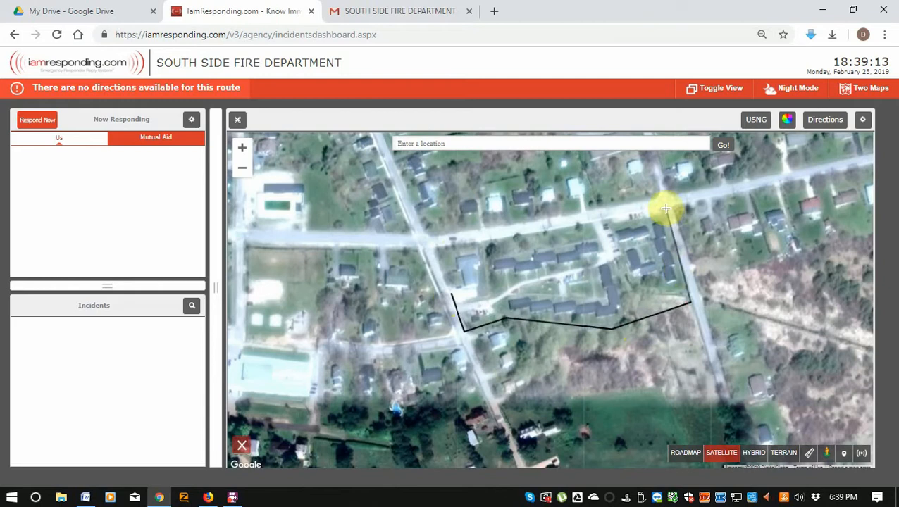
click(666, 208)
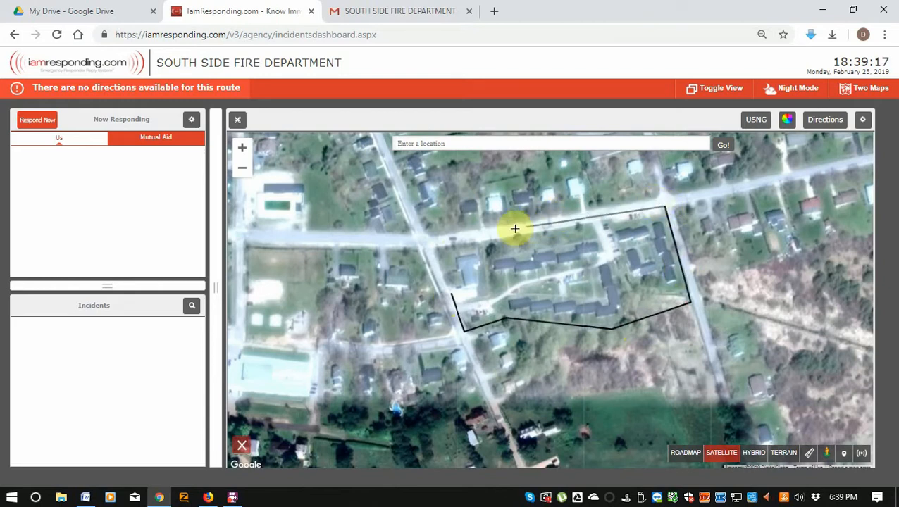
click(480, 242)
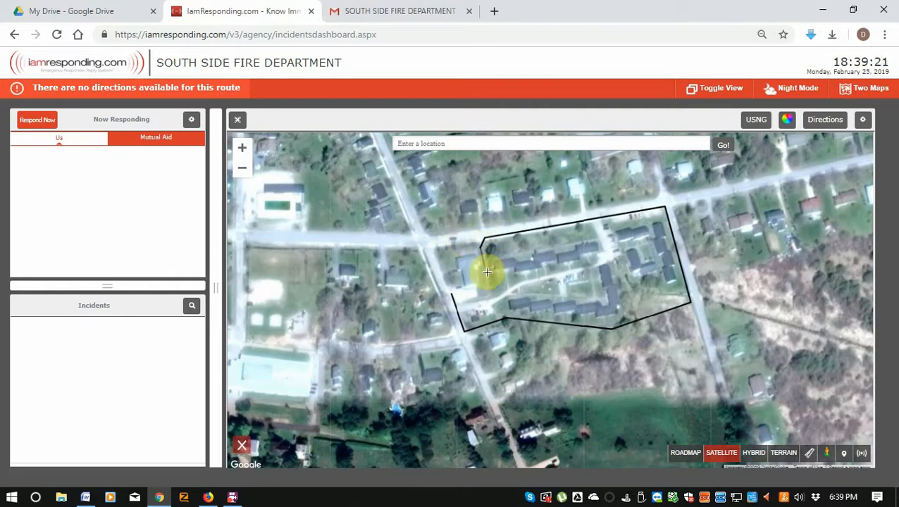
click(454, 297)
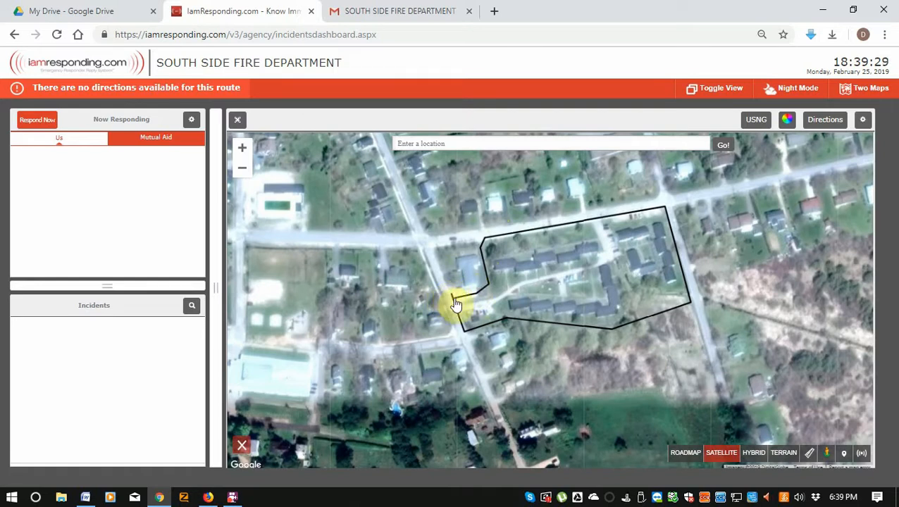
click(454, 298)
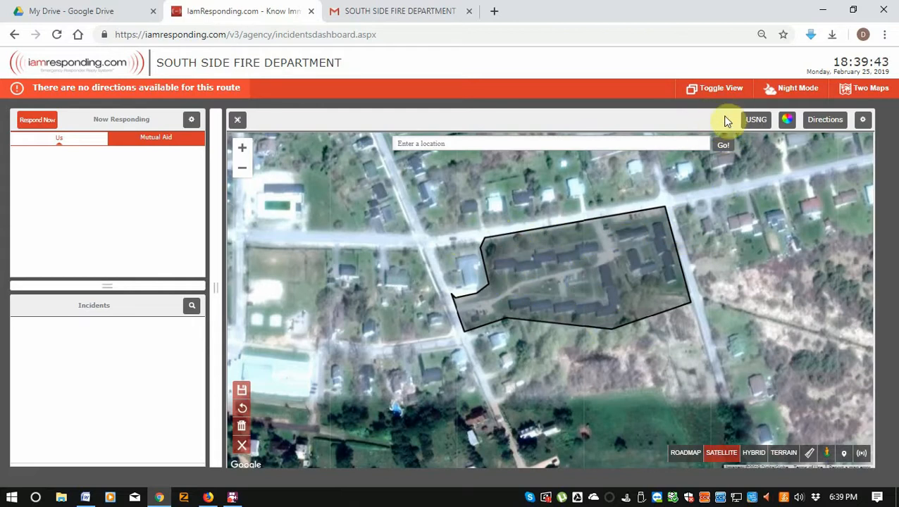
click(241, 398)
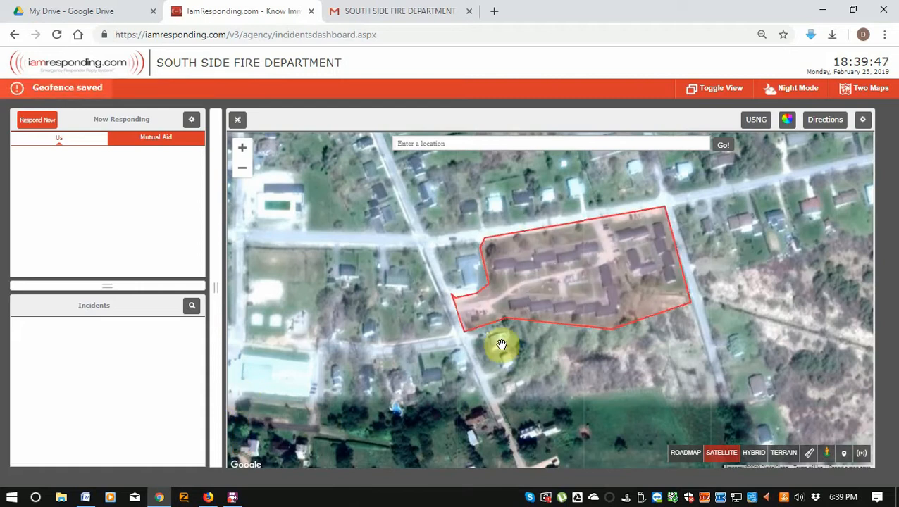
Leave the incidents dashboard for the main response page and switch back to reload the map.
scroll(536, 289, up, 1)
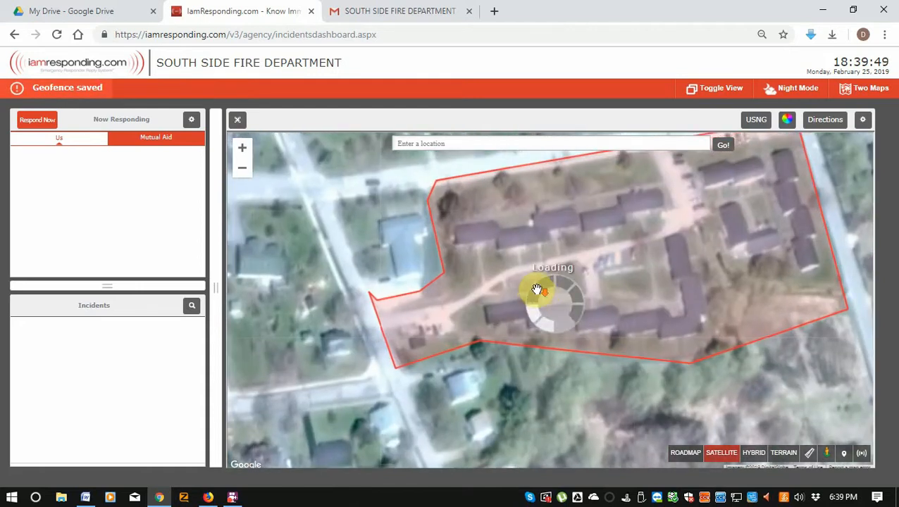
scroll(536, 290, down, 2)
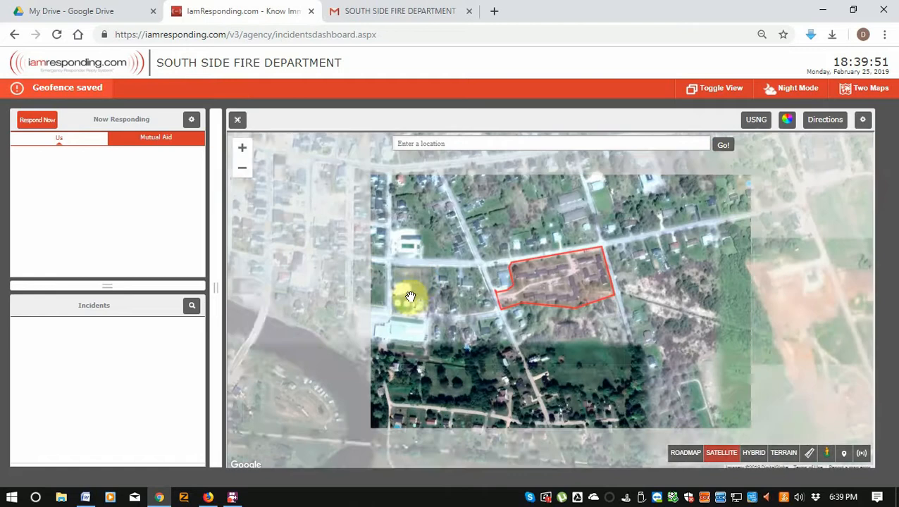
click(446, 138)
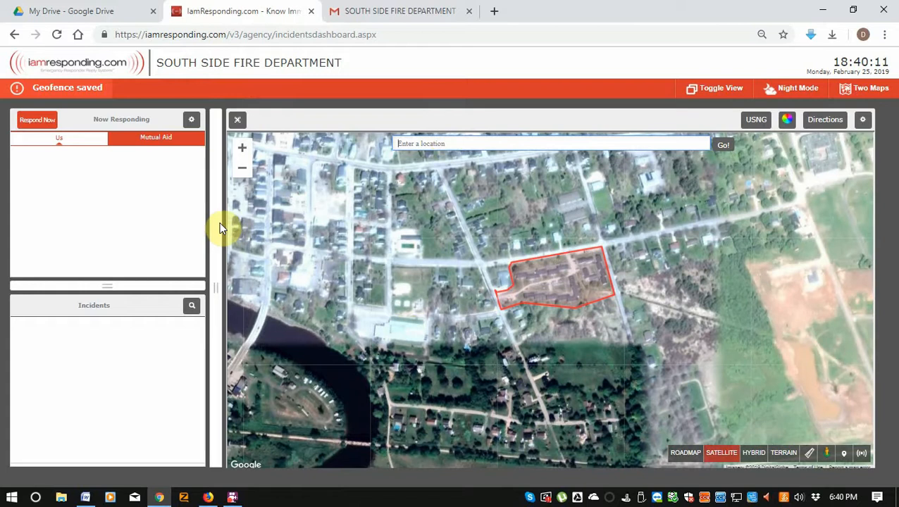
click(698, 92)
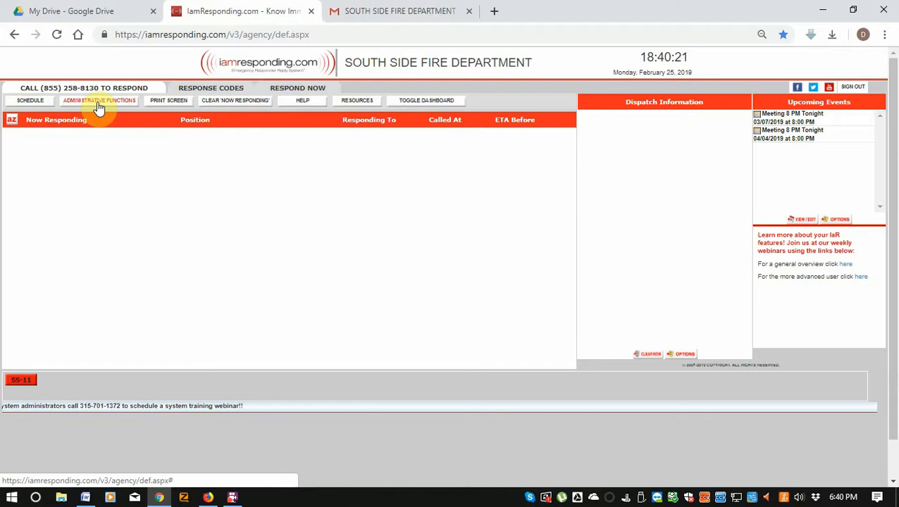
click(430, 103)
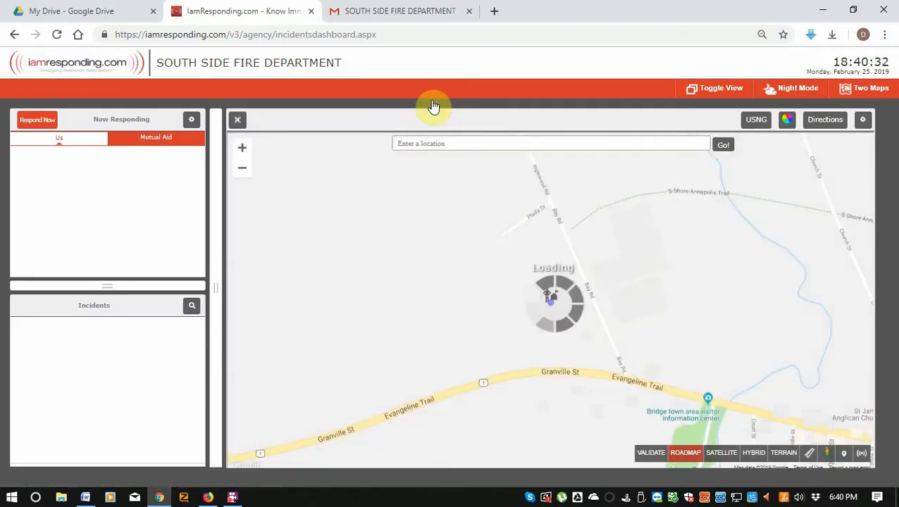
Search the map for "MURPHY LANE, BRIDGETOWN" and plot the route to it from the station.
click(494, 142)
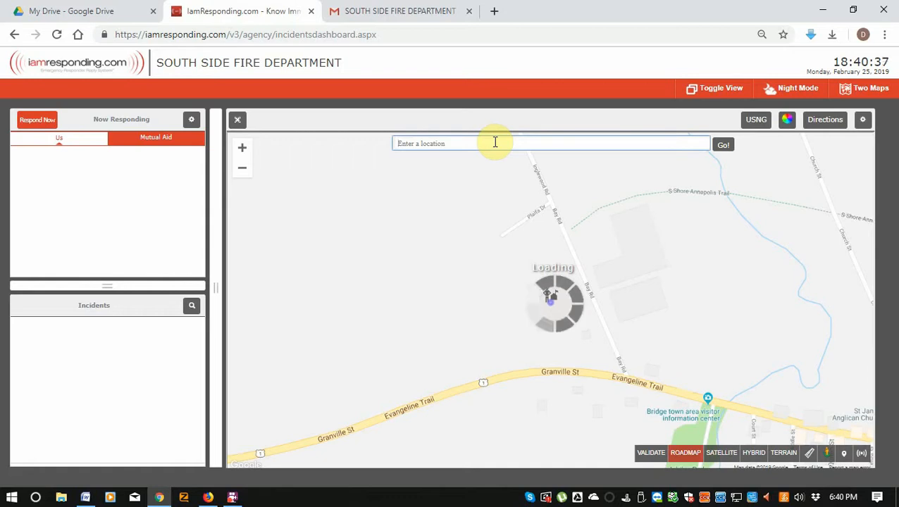
text(m)
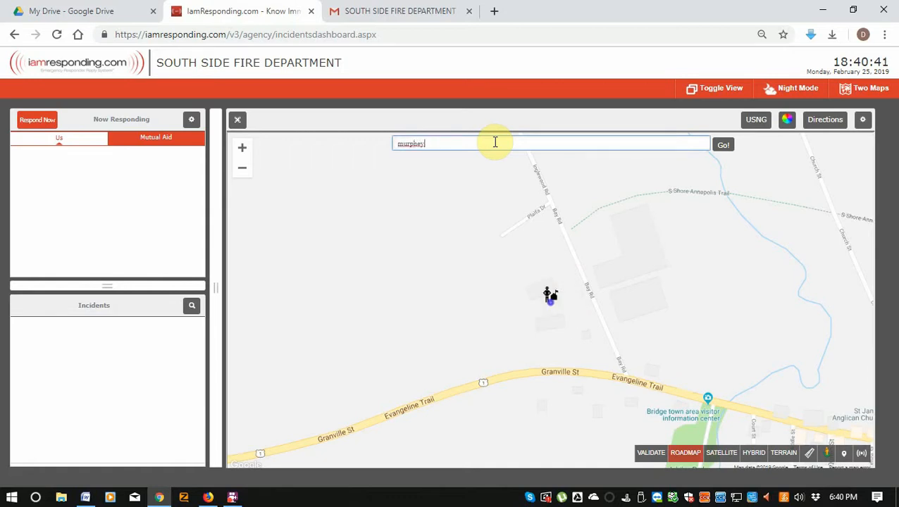
key(BackSpace)
text(MURPHY LANE, BRIDGETOWN)
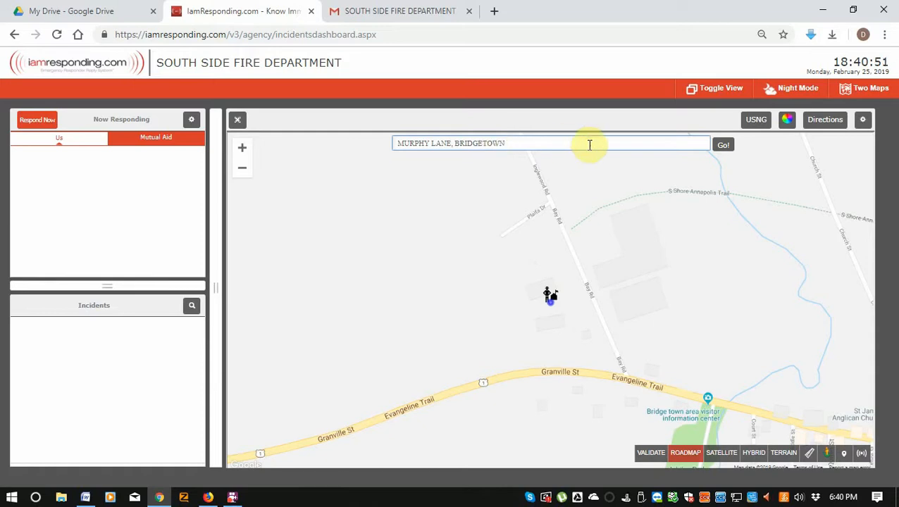
click(726, 146)
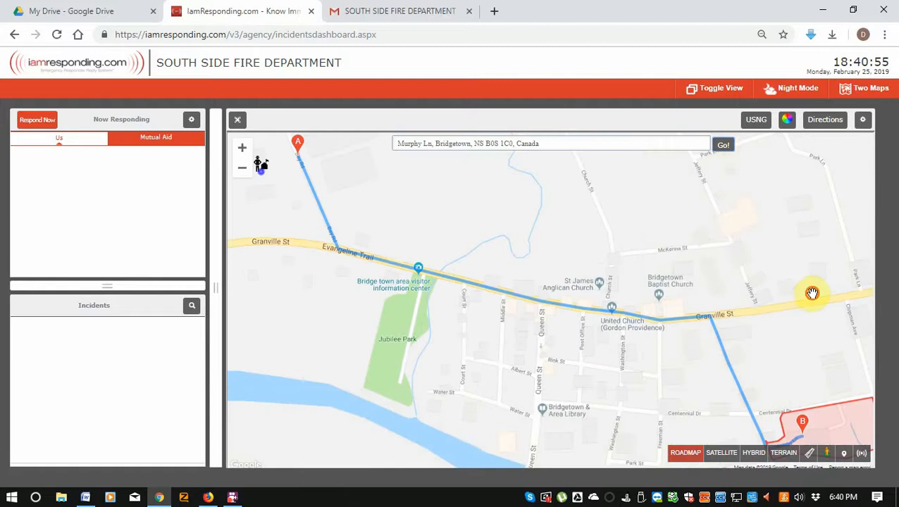
Switch the map to satellite imagery and frame the geofenced complex around the route's destination.
mouse_move(812, 295)
mouse_down()
mouse_move(604, 191)
mouse_move(560, 149)
mouse_up()
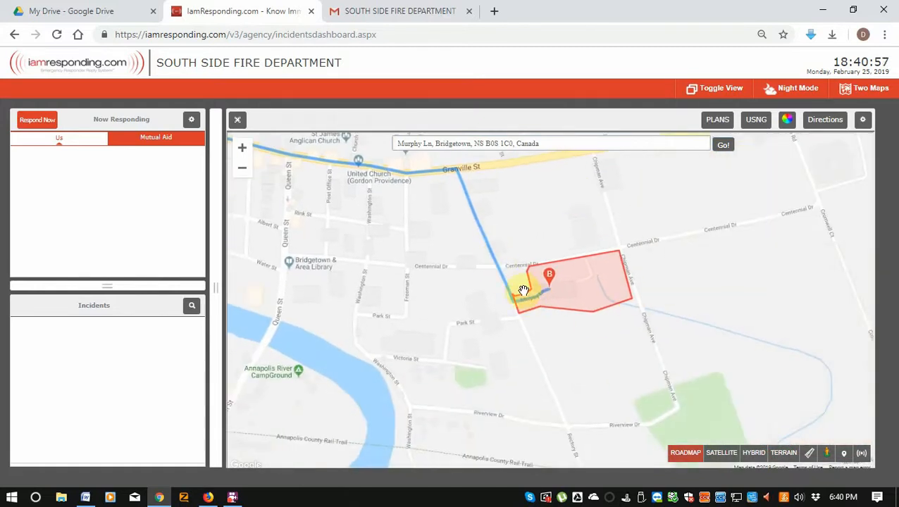
click(725, 454)
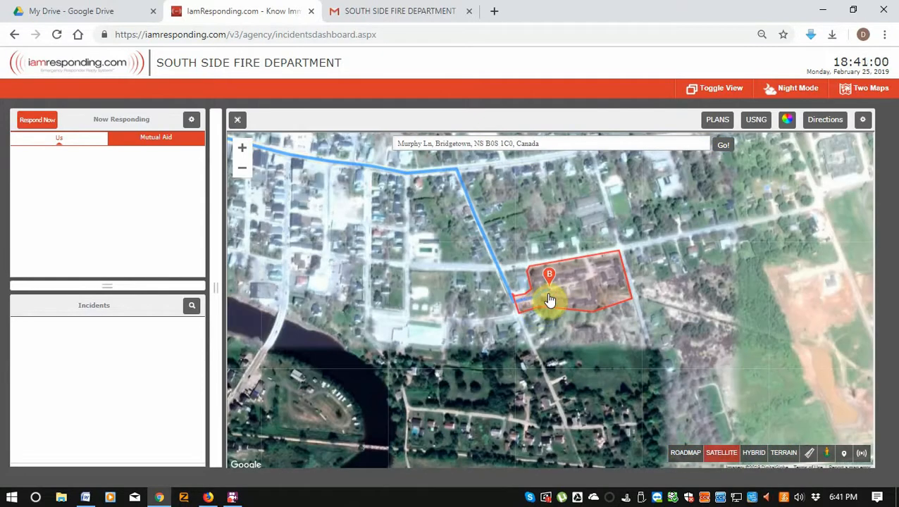
scroll(538, 304, up, 1)
mouse_move(538, 300)
mouse_down()
mouse_move(541, 268)
mouse_move(553, 280)
mouse_up()
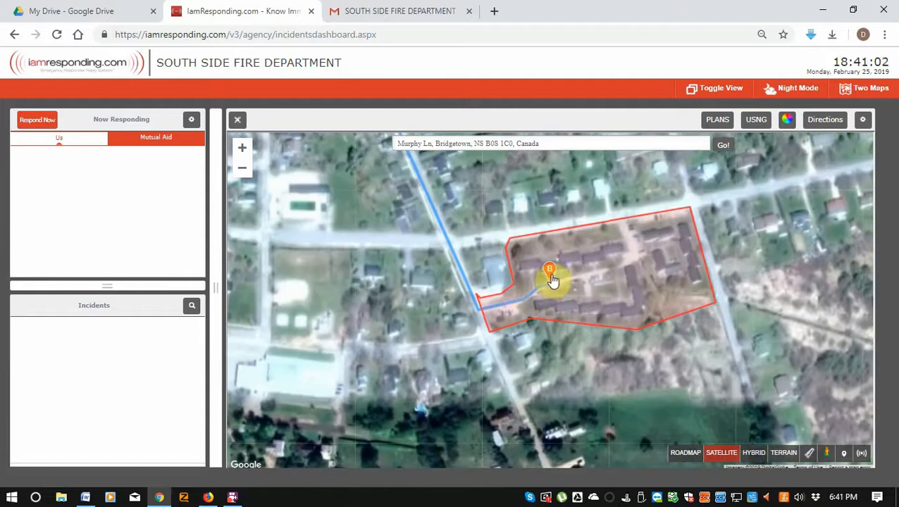
Open the Seniors Complex geofence's Preplan file from the plans list, view the image, and close it and the list.
click(715, 121)
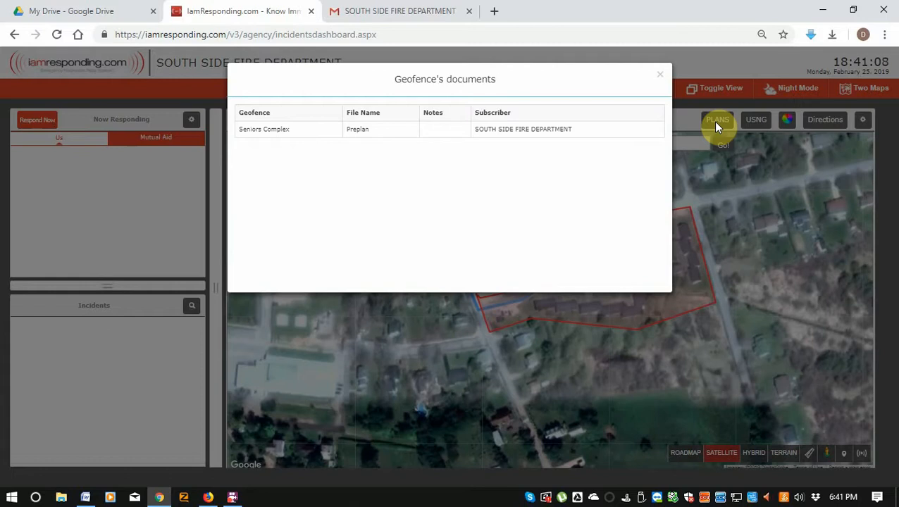
click(258, 127)
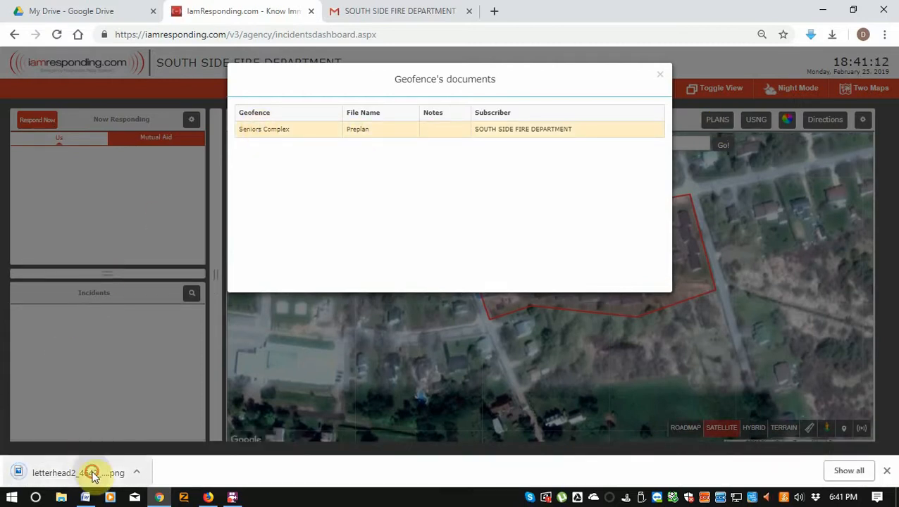
click(93, 474)
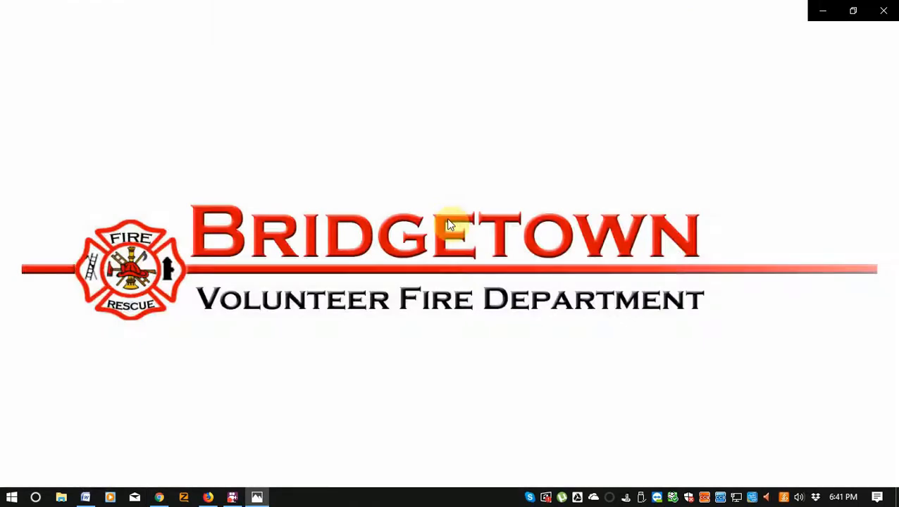
click(883, 11)
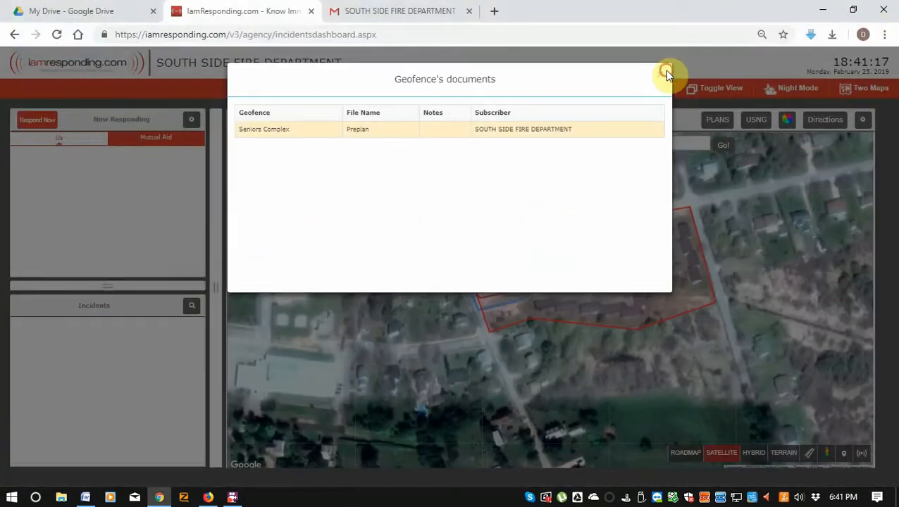
click(665, 74)
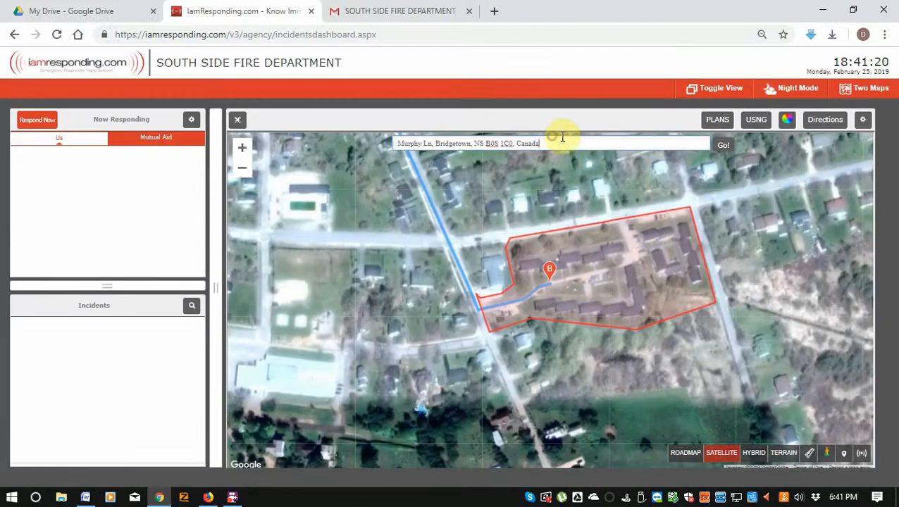
Clear the searched location and submit the empty search to return the map to the station.
drag(562, 135, 286, 132)
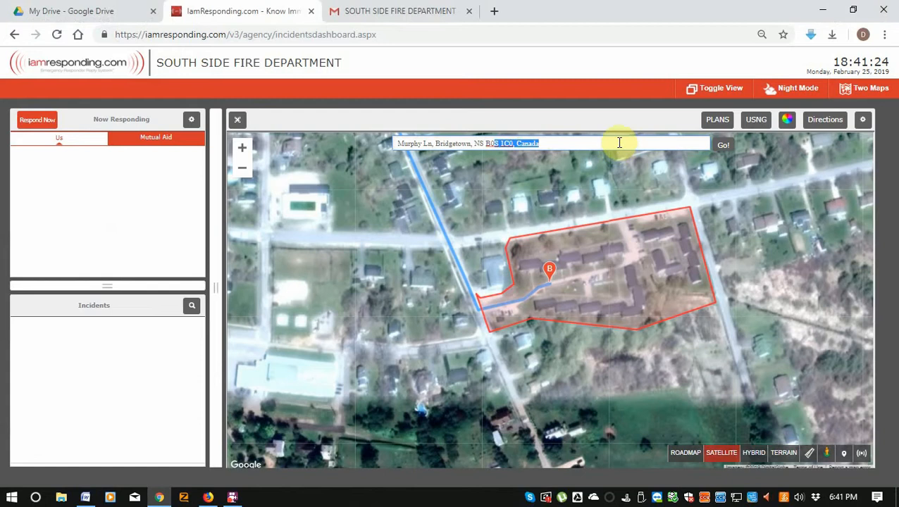
drag(618, 141, 386, 139)
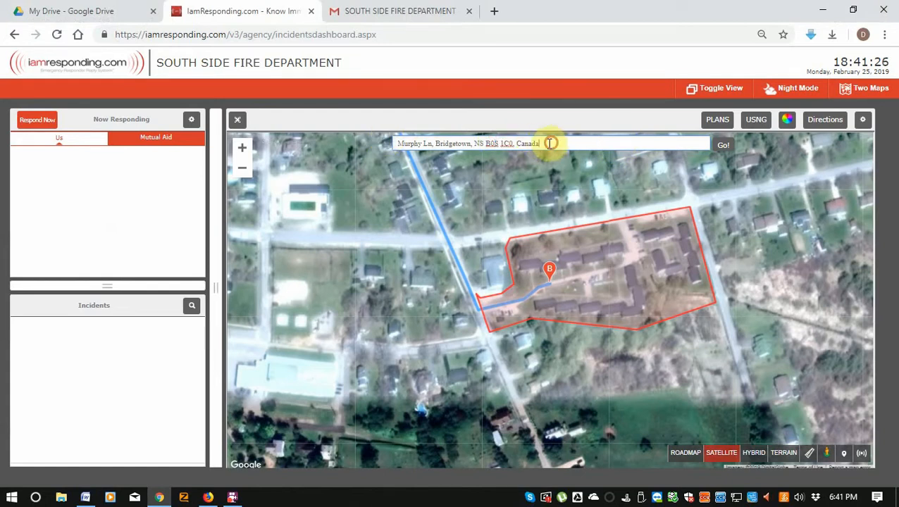
drag(541, 144, 355, 140)
key(BackSpace)
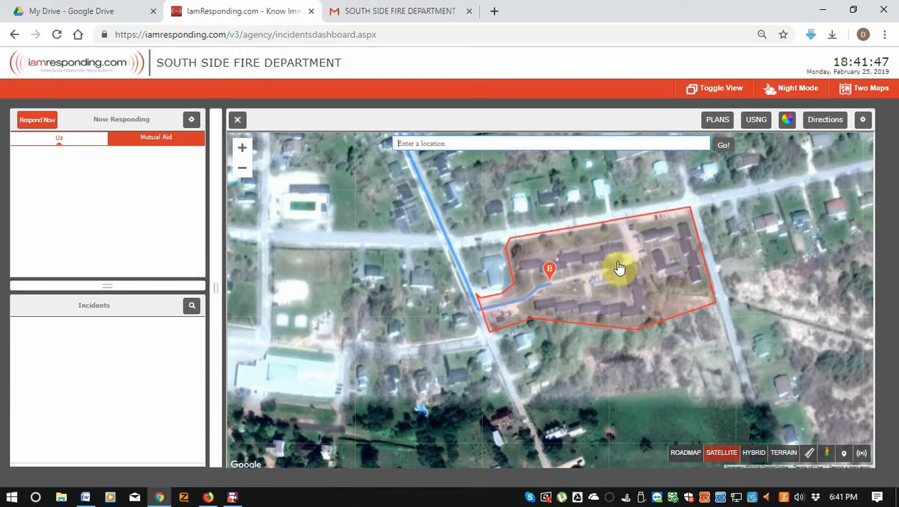
click(729, 152)
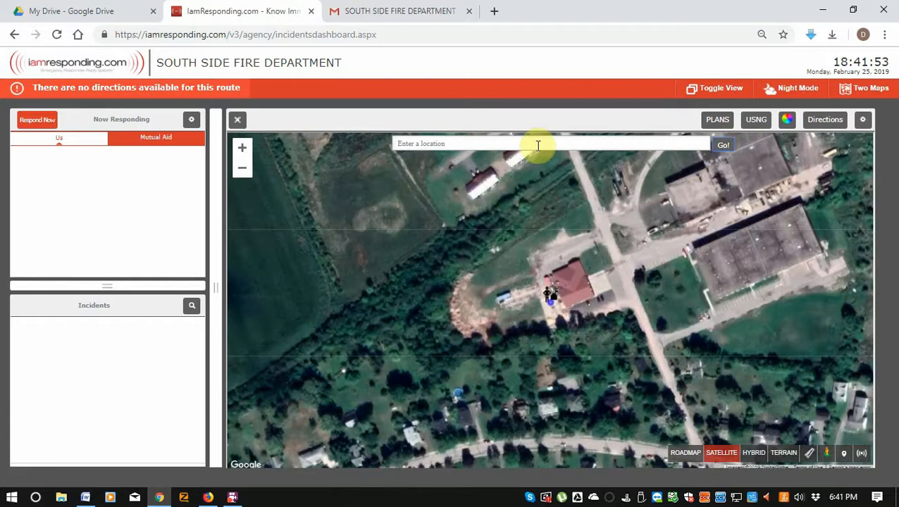
Try to route to the complex by searching for "MURPHY LANE" without a town.
click(521, 146)
text(MUR)
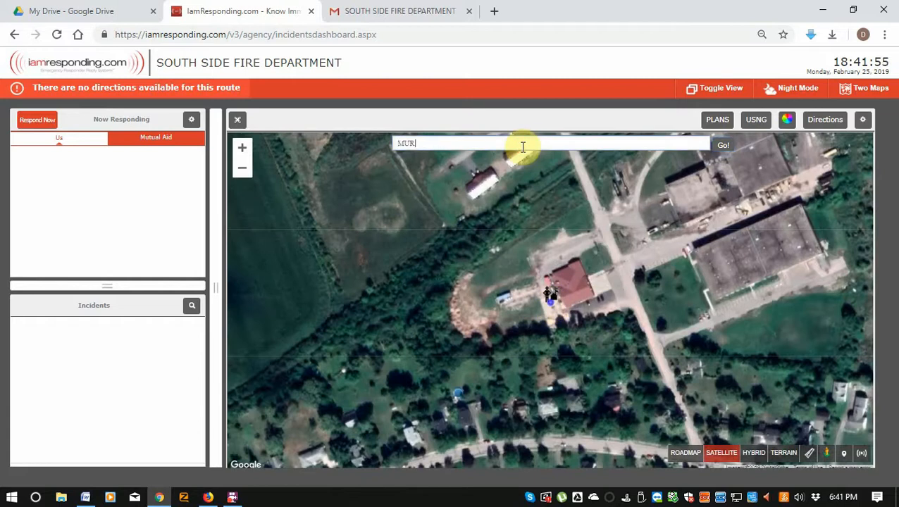
text(PHY LANE)
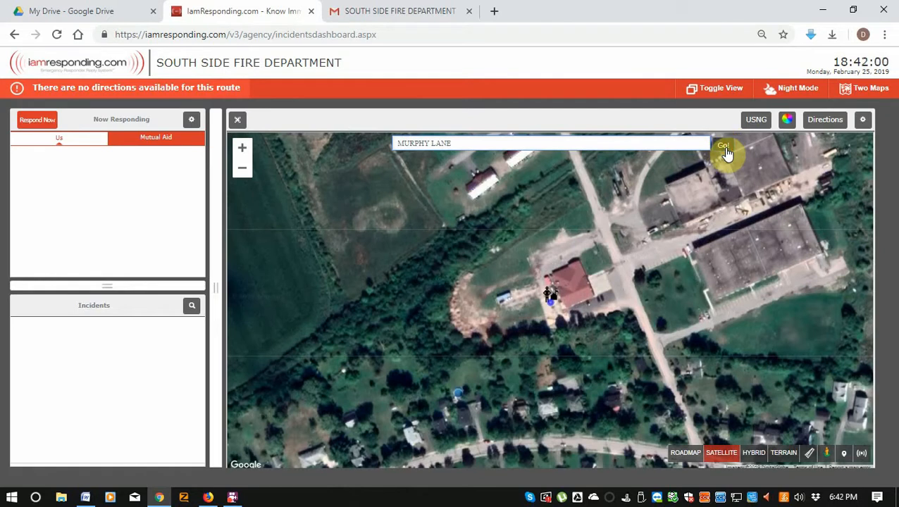
click(725, 149)
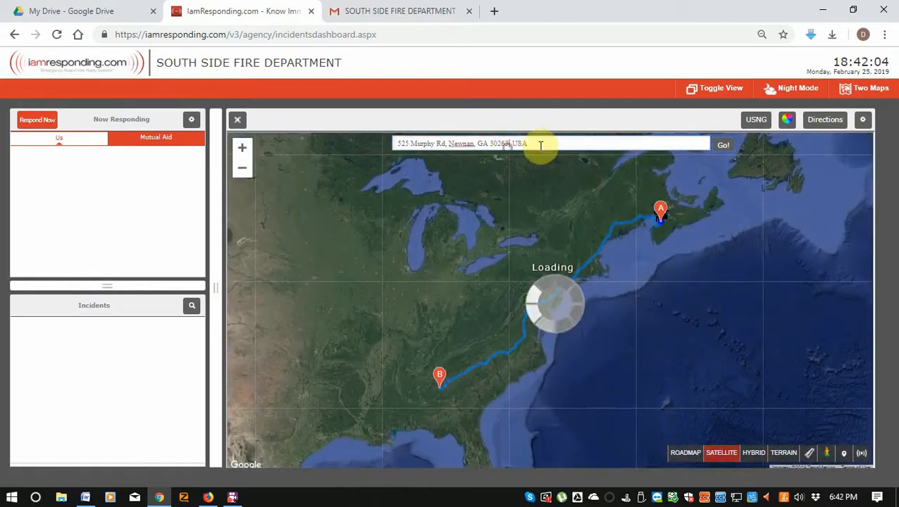
Replace the searched location with "MURPHY LANE, BRIDGETOWN" and plot the route to it.
click(541, 145)
text(MURPHY LANE, BRIDGETOWN)
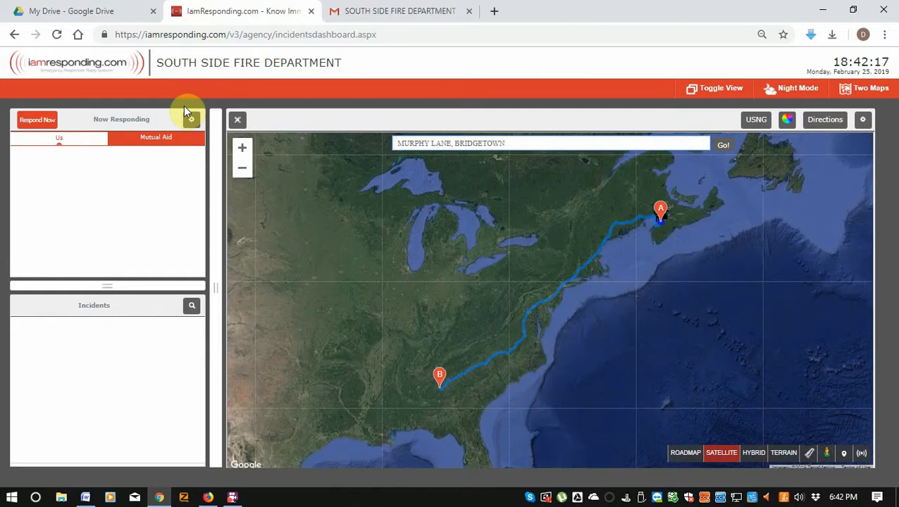
click(726, 152)
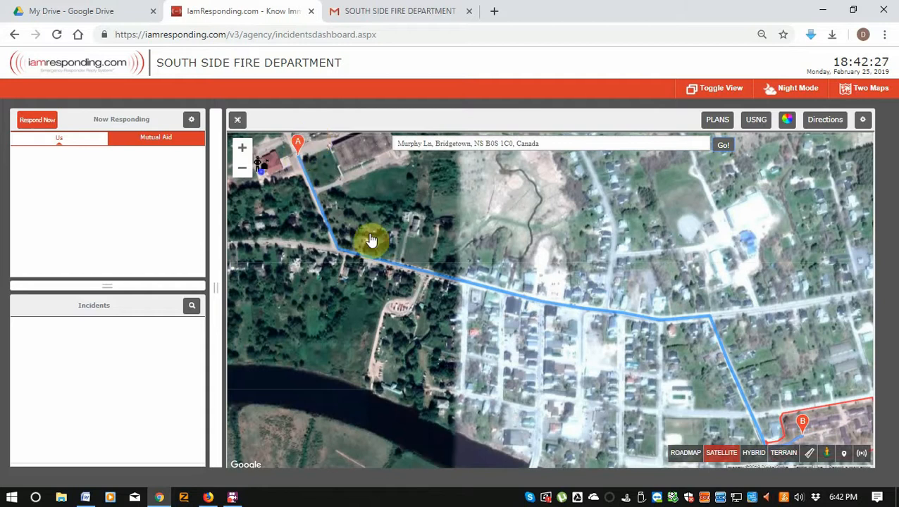
Bring the geofence at the route's destination into view, check its list of attached plans and close the list.
drag(809, 434, 718, 340)
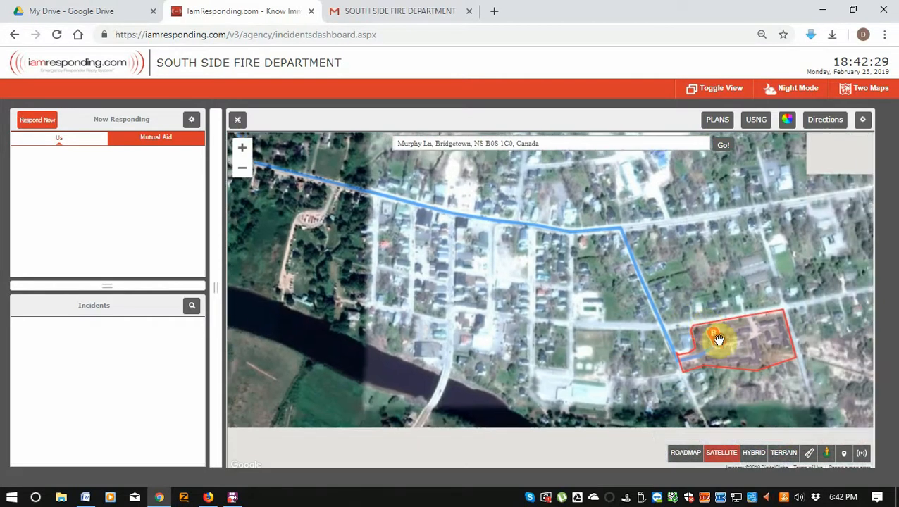
scroll(732, 363, up, 2)
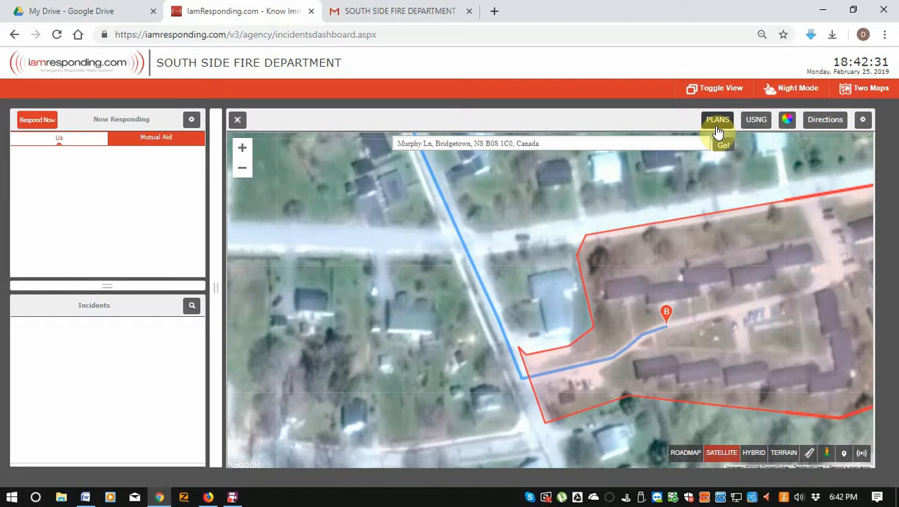
click(717, 121)
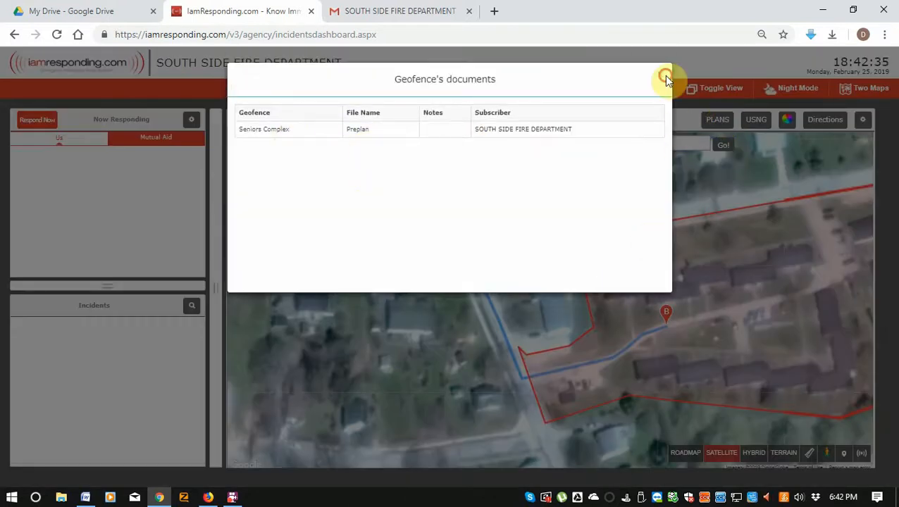
click(665, 75)
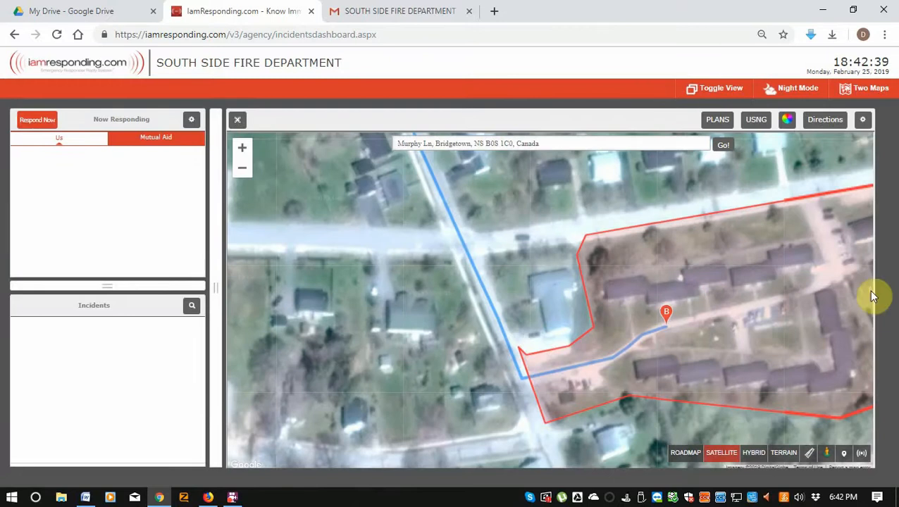
Select the Seniors Complex geofence on the map and delete it, accepting the removal.
scroll(662, 315, down, 1)
drag(782, 290, 734, 333)
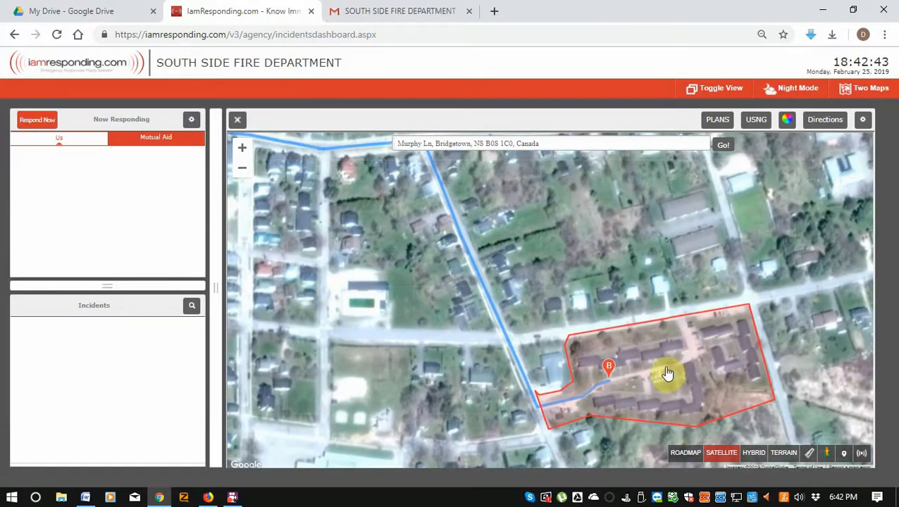
click(658, 388)
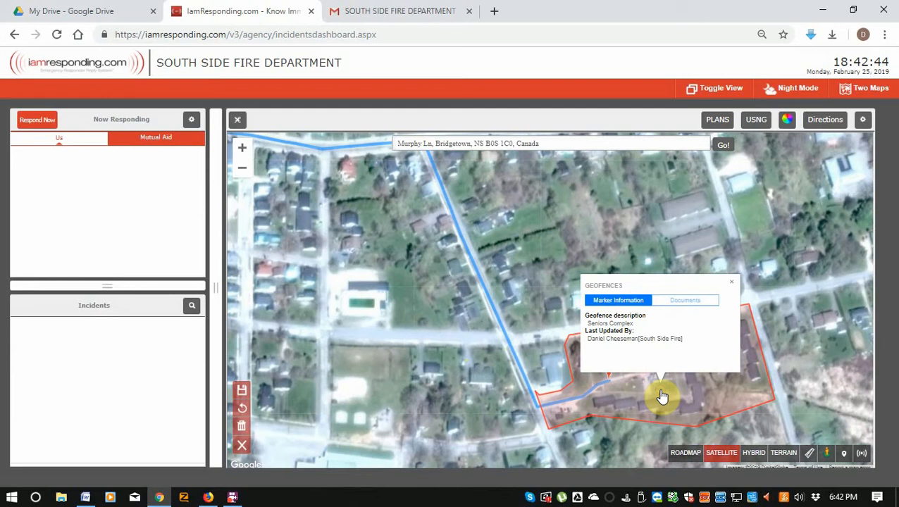
click(241, 434)
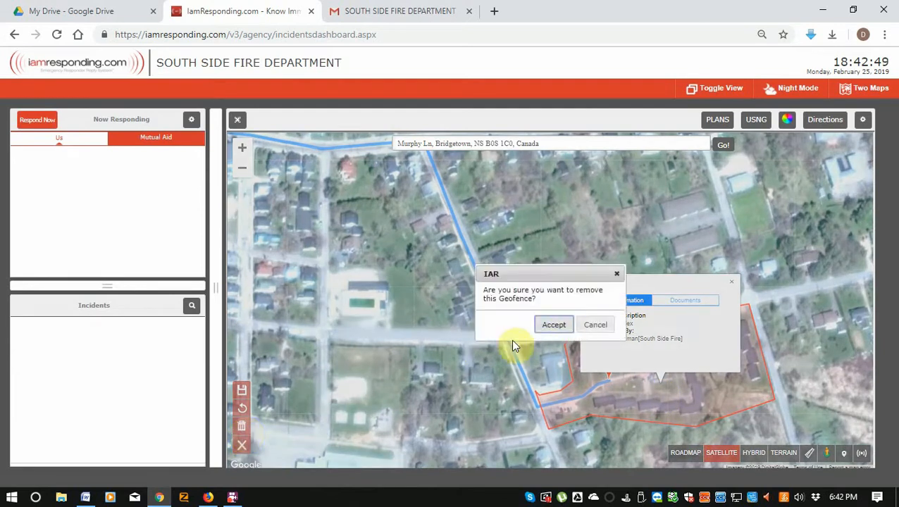
click(562, 323)
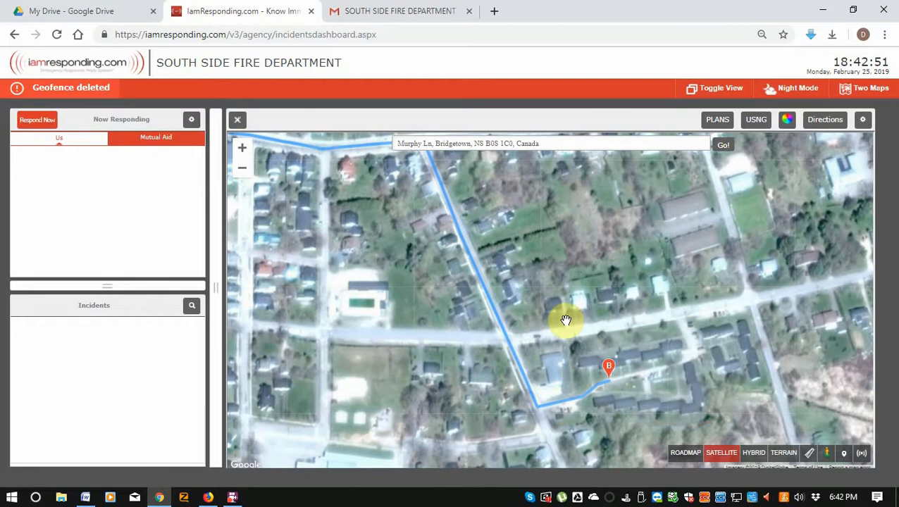
scroll(601, 306, down, 1)
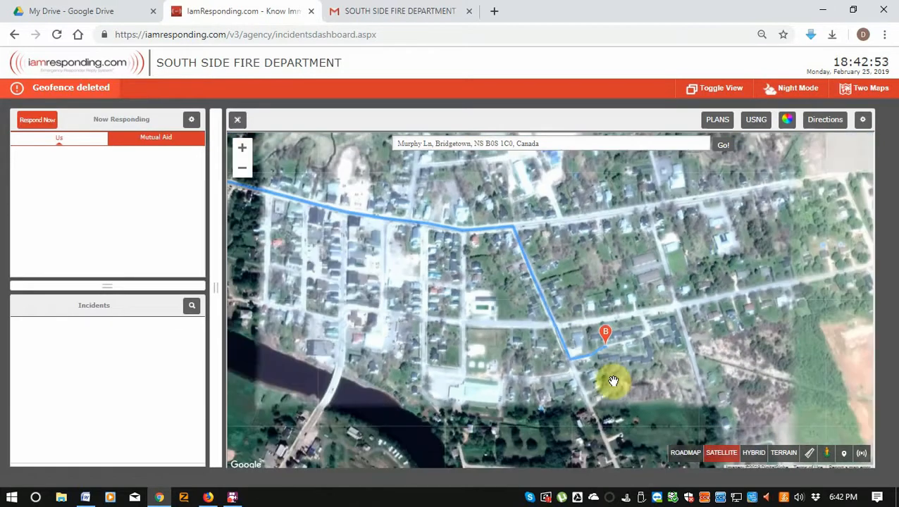
scroll(688, 277, up, 2)
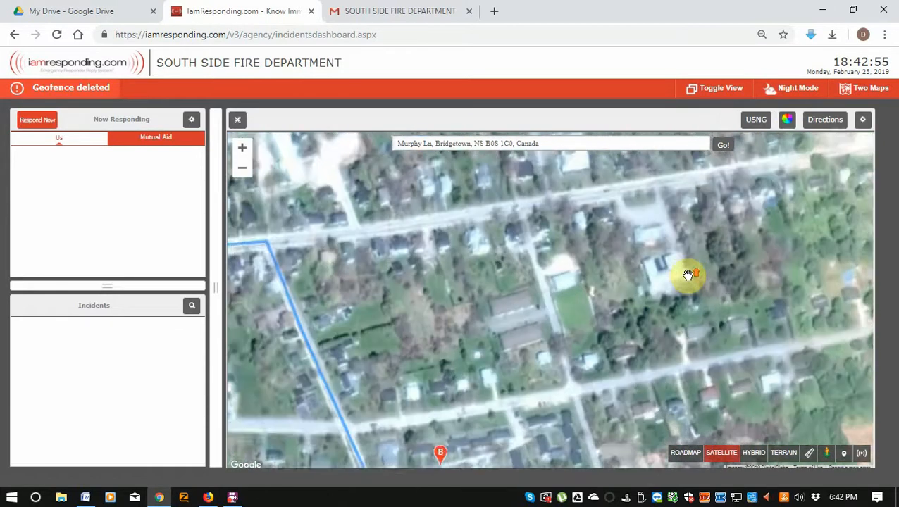
drag(622, 258, 624, 361)
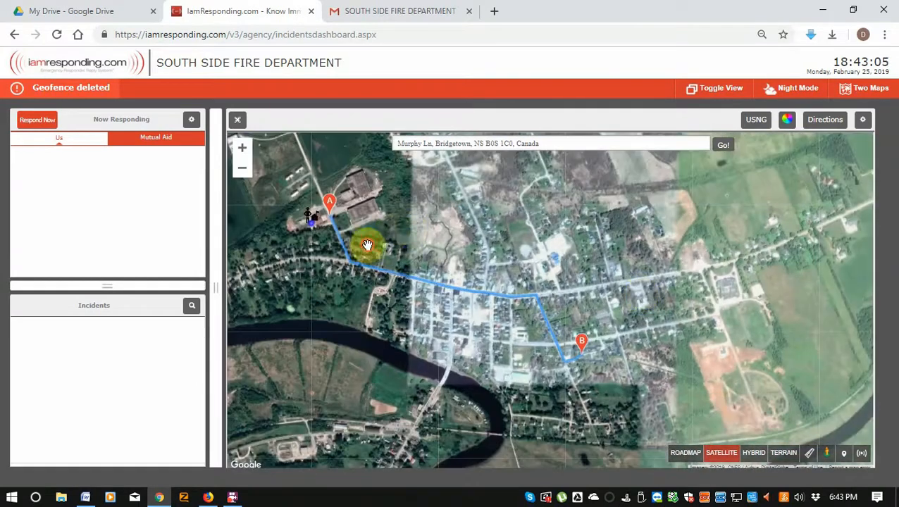
mouse_move(367, 245)
mouse_down()
mouse_move(562, 208)
mouse_move(687, 353)
mouse_move(709, 245)
mouse_up()
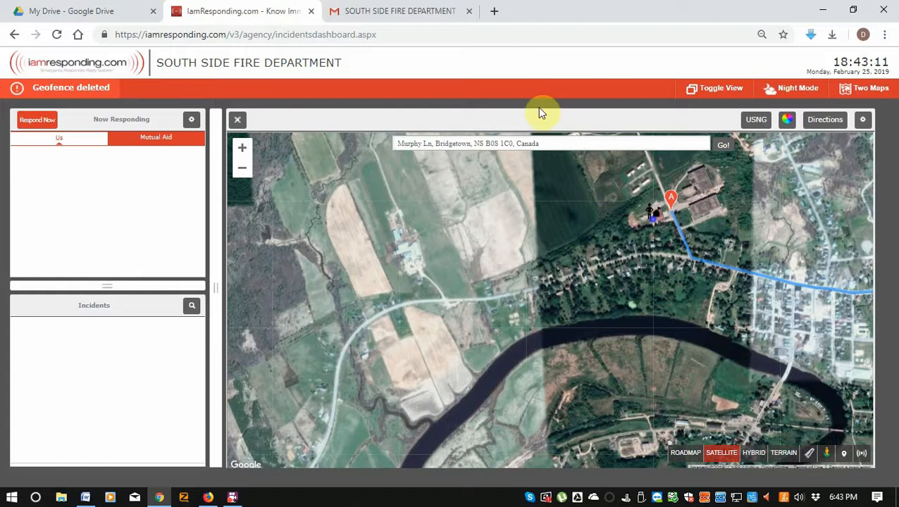
mouse_move(233, 500)
mouse_move(233, 498)
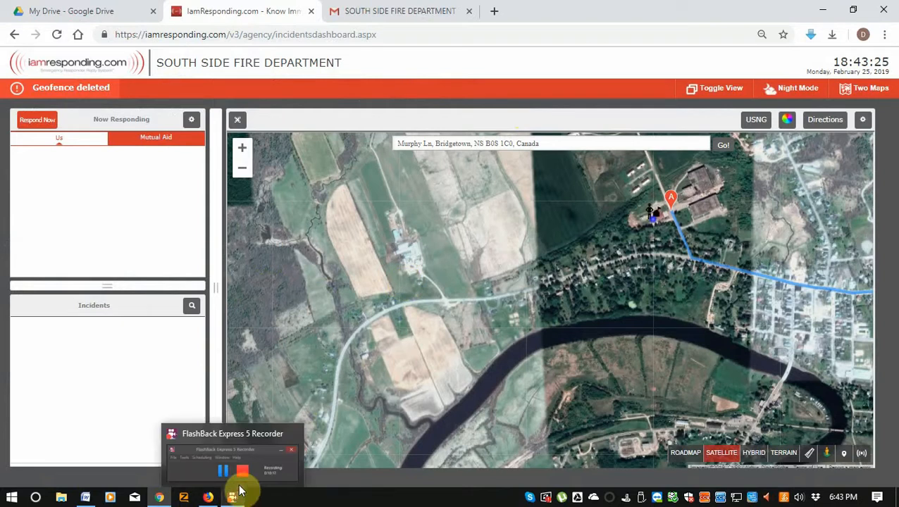